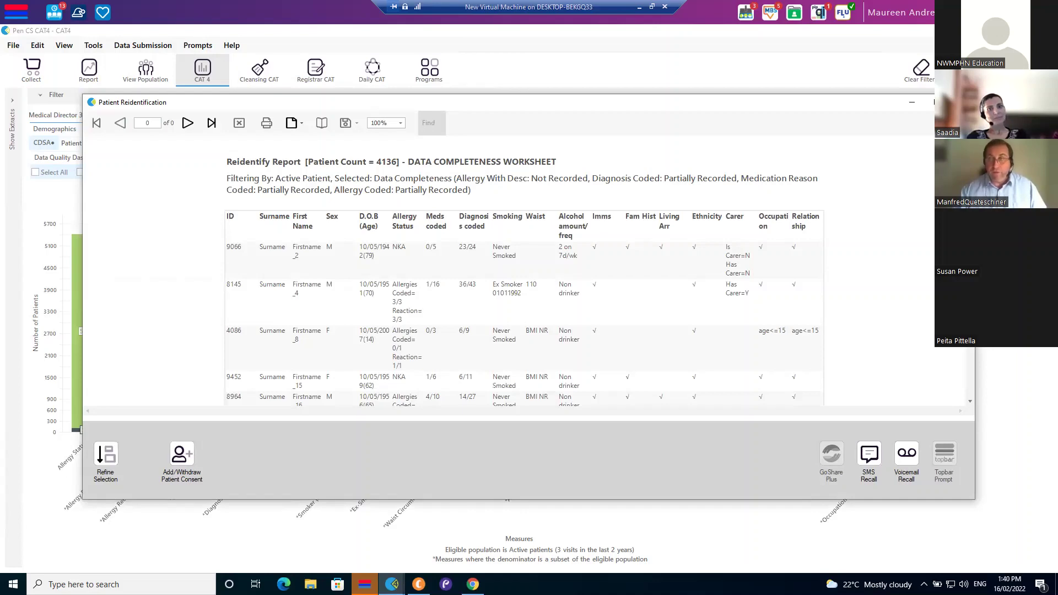
Close the reidentification report and review the patient's Demographic and Clinical items in the Data Cleansing app.
click(965, 101)
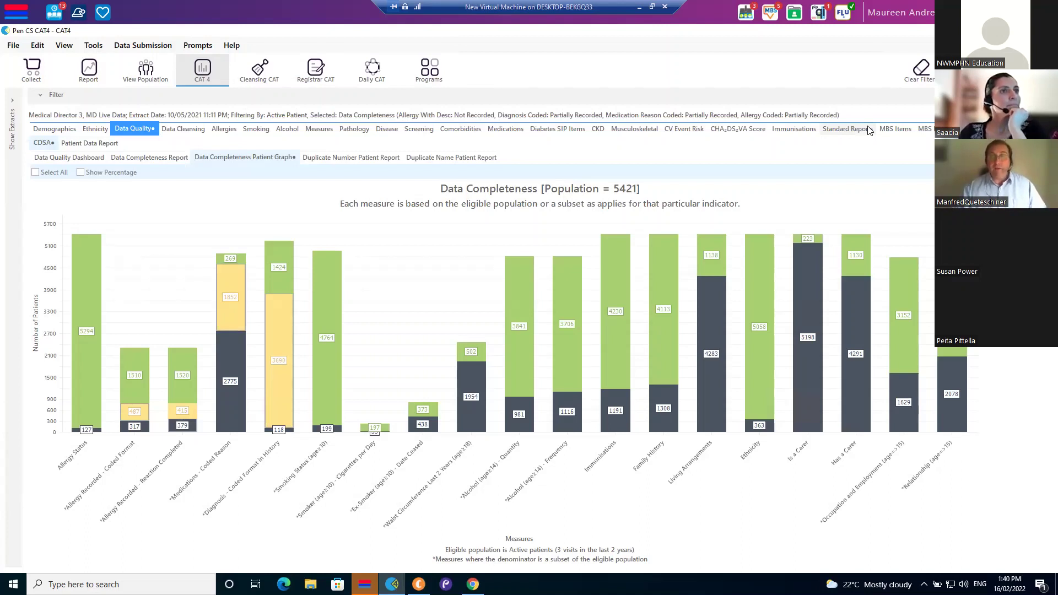
click(745, 12)
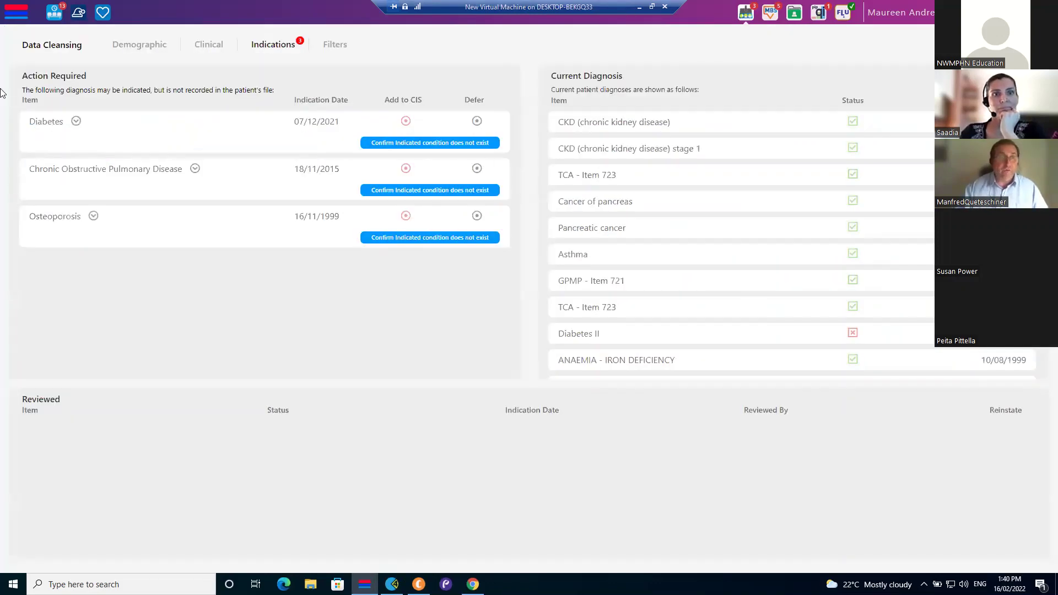
click(133, 48)
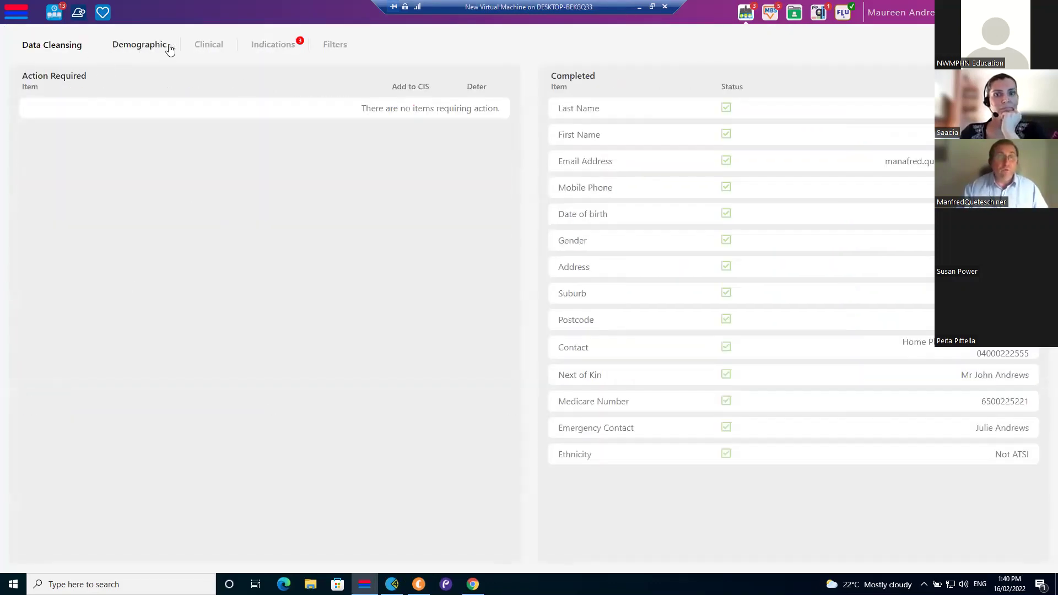
click(208, 46)
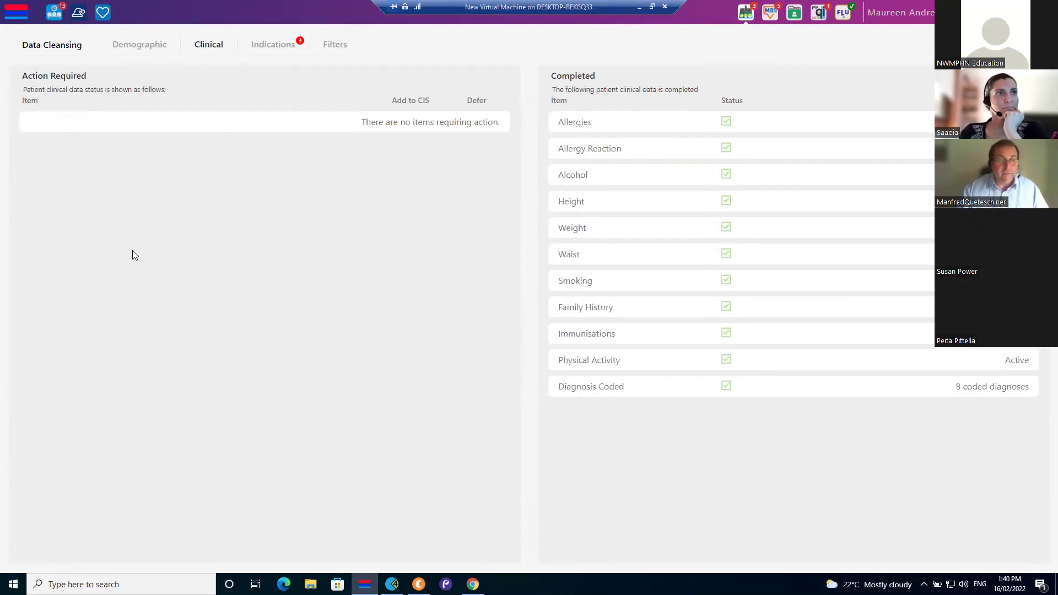
click(143, 49)
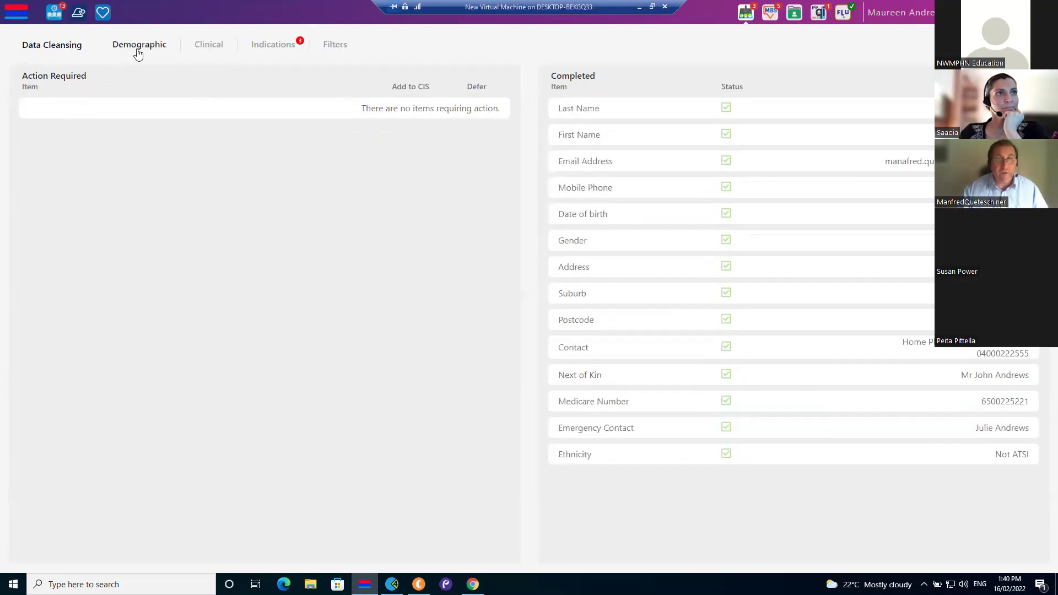
click(213, 52)
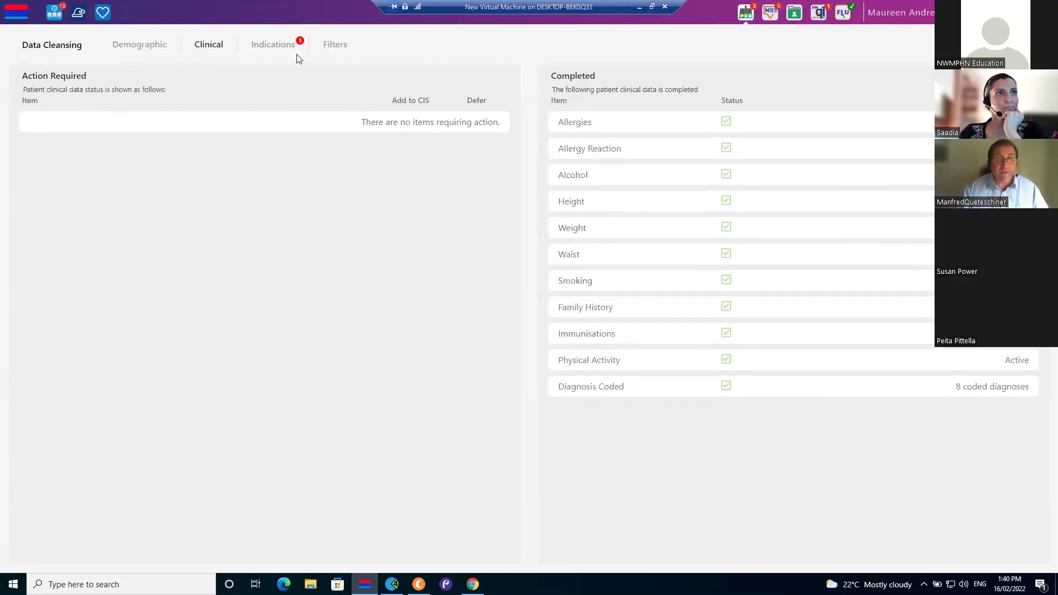
In the cleansing filters, exclude Emergency Contact, Medicare Number, Next of Kin, Ethnicity and Last Name from the demographic items.
click(348, 47)
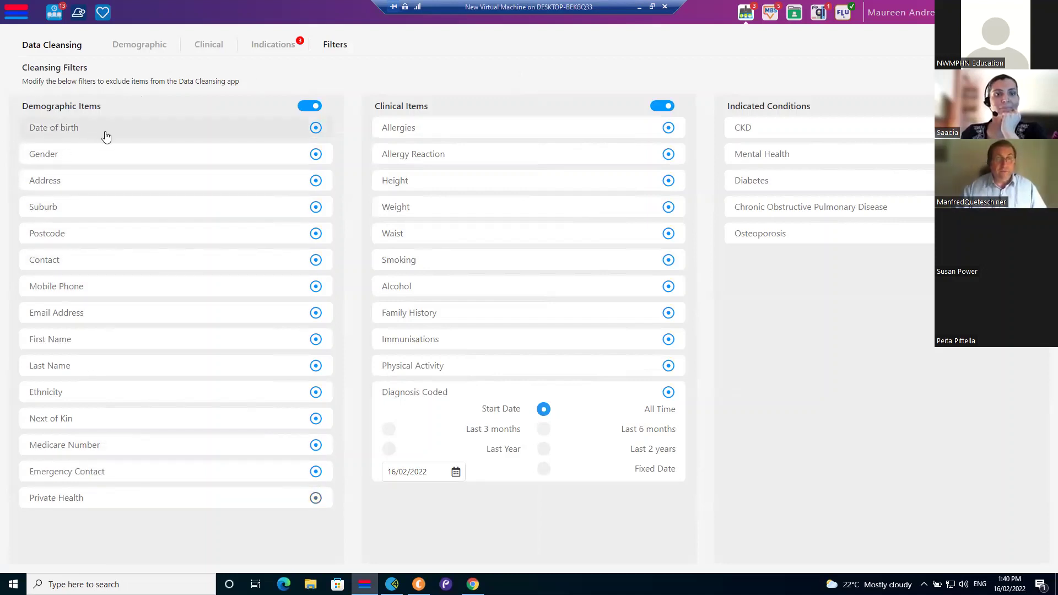
click(315, 471)
click(315, 445)
click(315, 418)
click(315, 393)
click(315, 366)
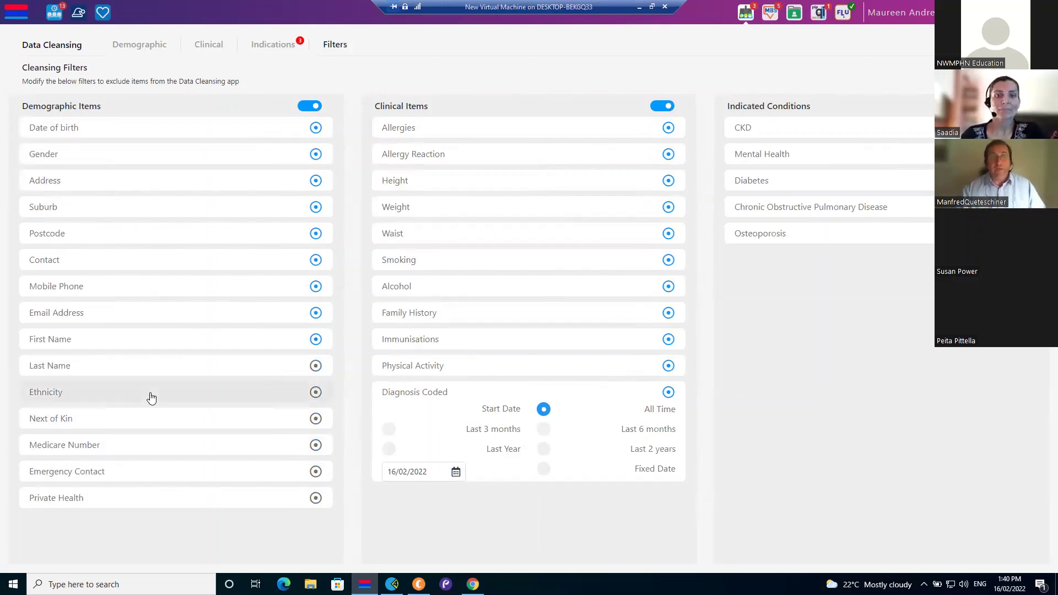
Include Last Name, Ethnicity, Next of Kin and Emergency Contact again in the demographic cleansing filters.
click(315, 366)
click(316, 393)
click(315, 418)
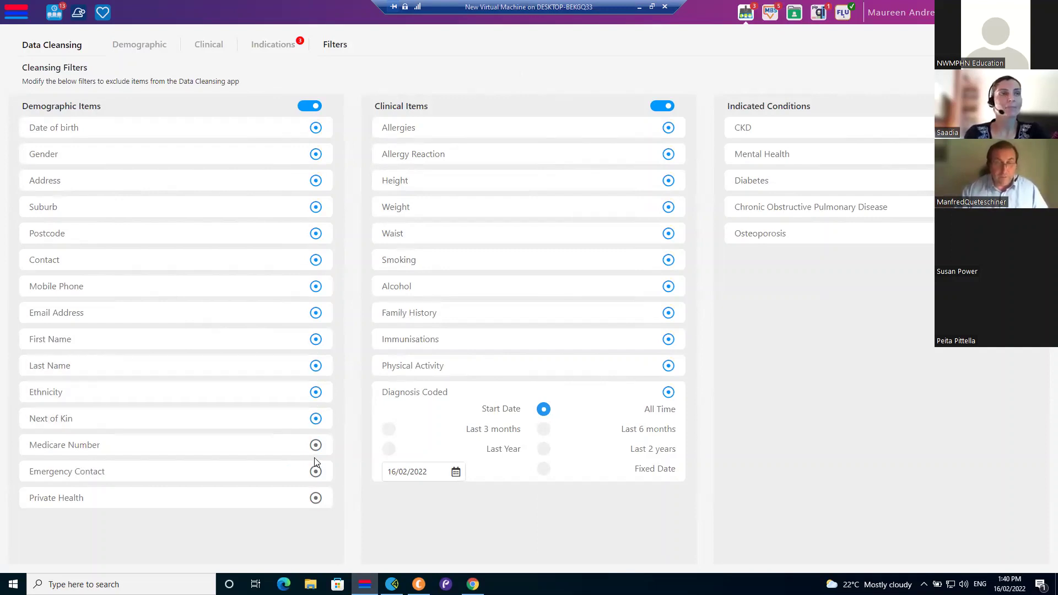
click(315, 472)
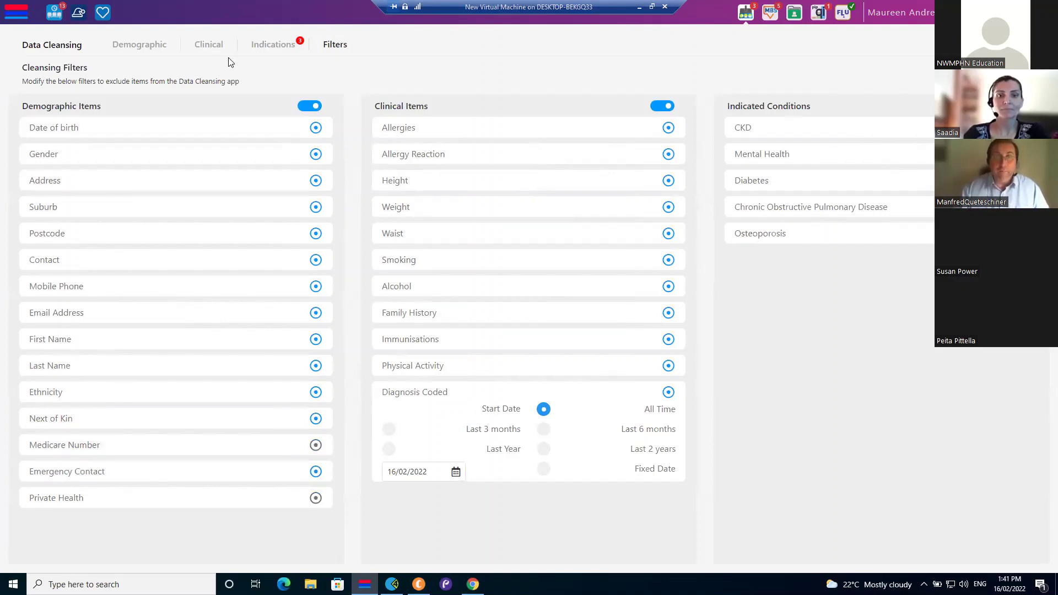
Check the patient's Demographic, Clinical and Indications data cleansing lists with the updated filters.
click(142, 47)
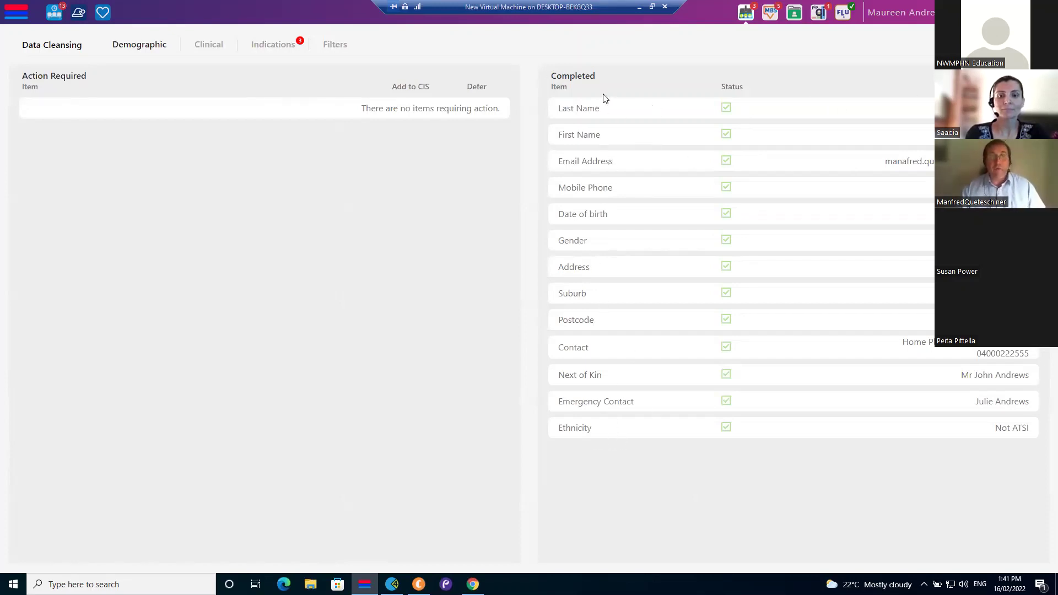
click(212, 45)
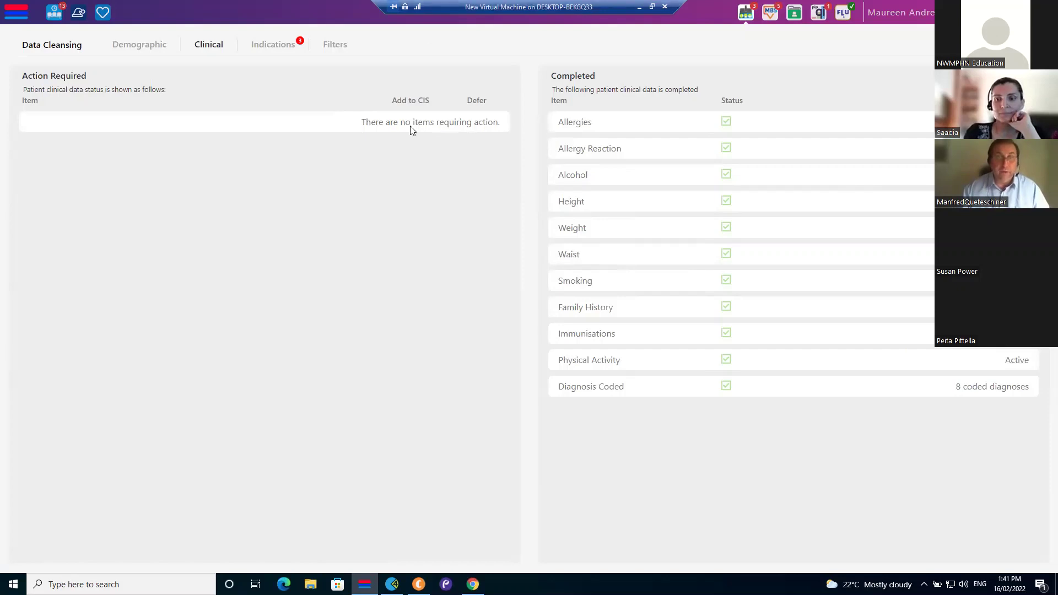
click(261, 50)
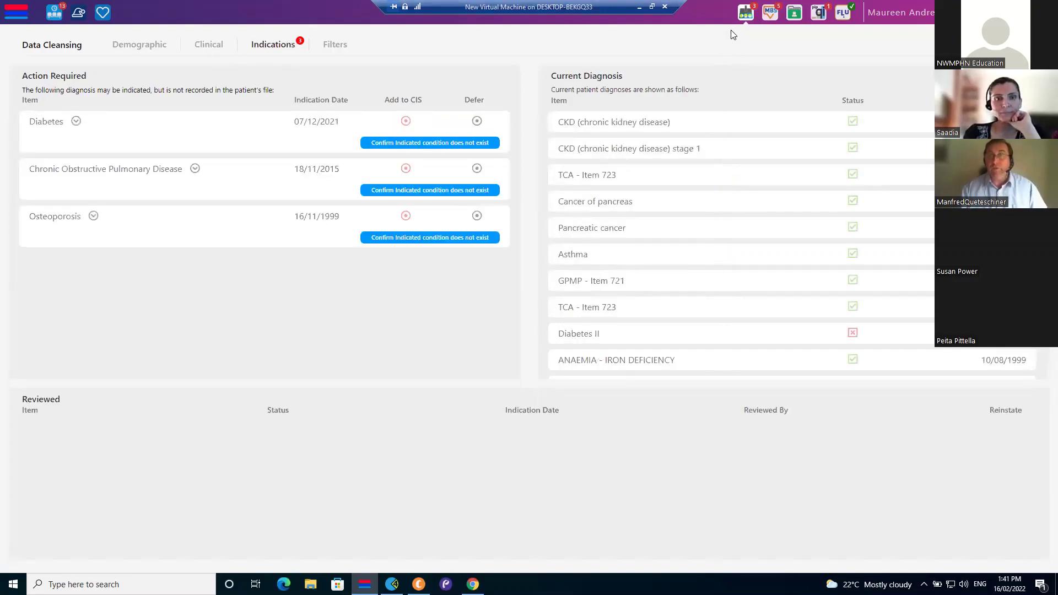
Switch to CAT4 and clear all filter selections and report selections.
key(alt+Tab)
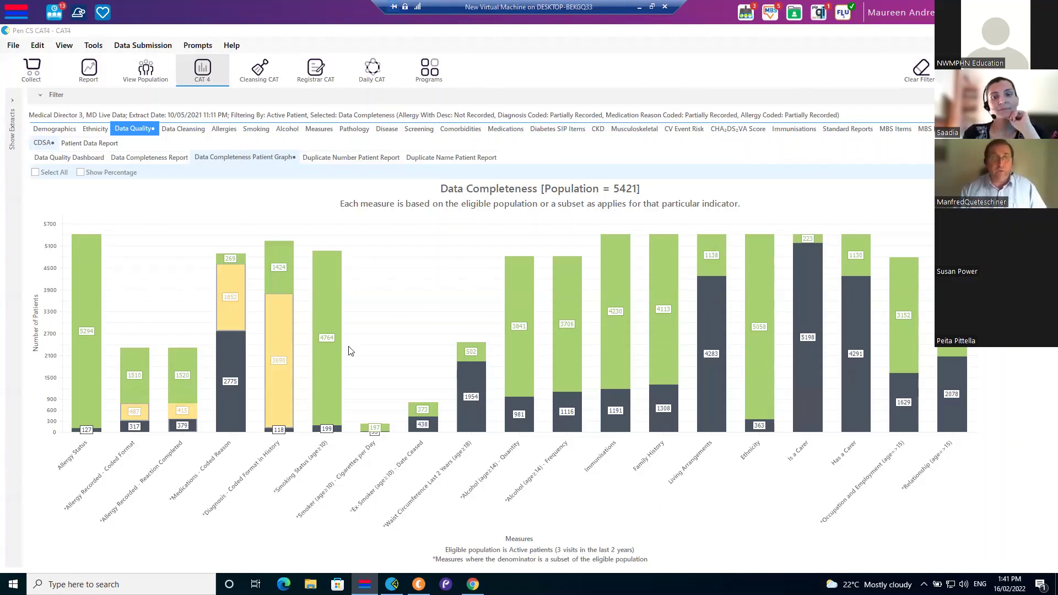
click(919, 69)
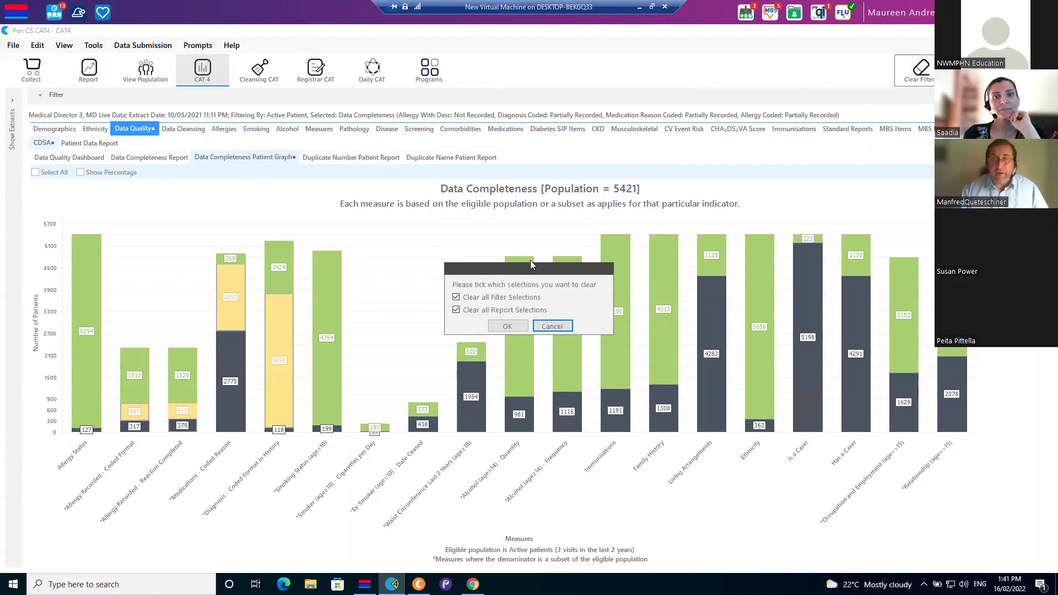
click(504, 327)
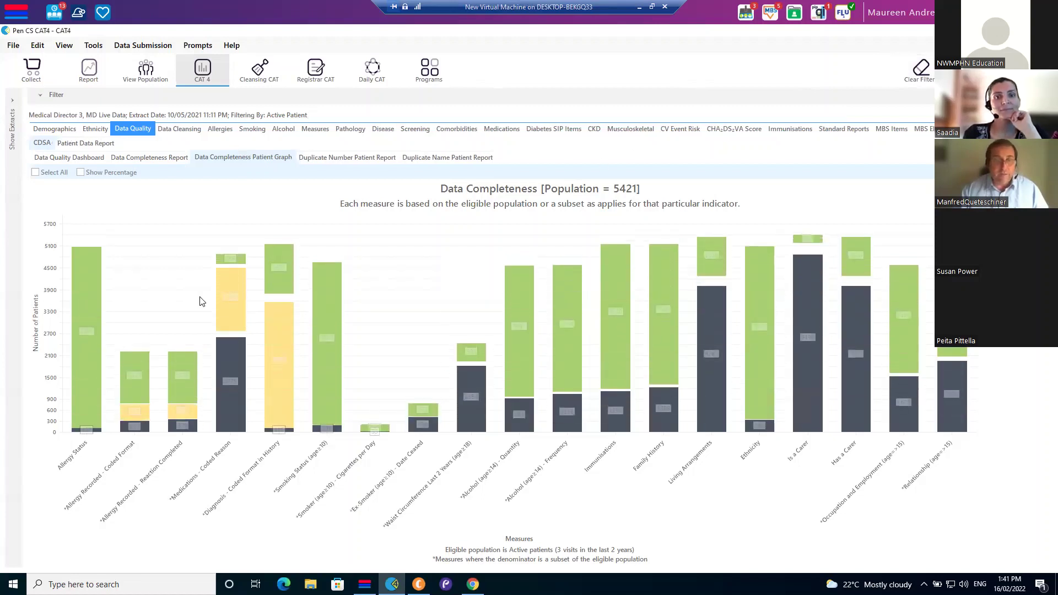
Examine the Data Cleansing reports for Missing Demographics, including its save formats, and Indicated COPD with No Diagnosis.
click(179, 129)
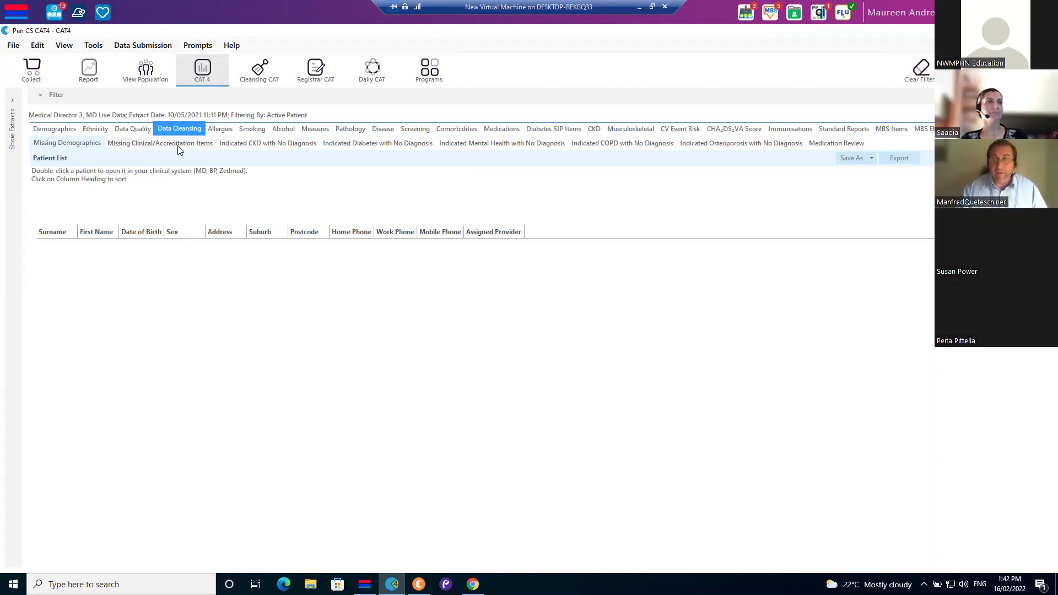
click(873, 158)
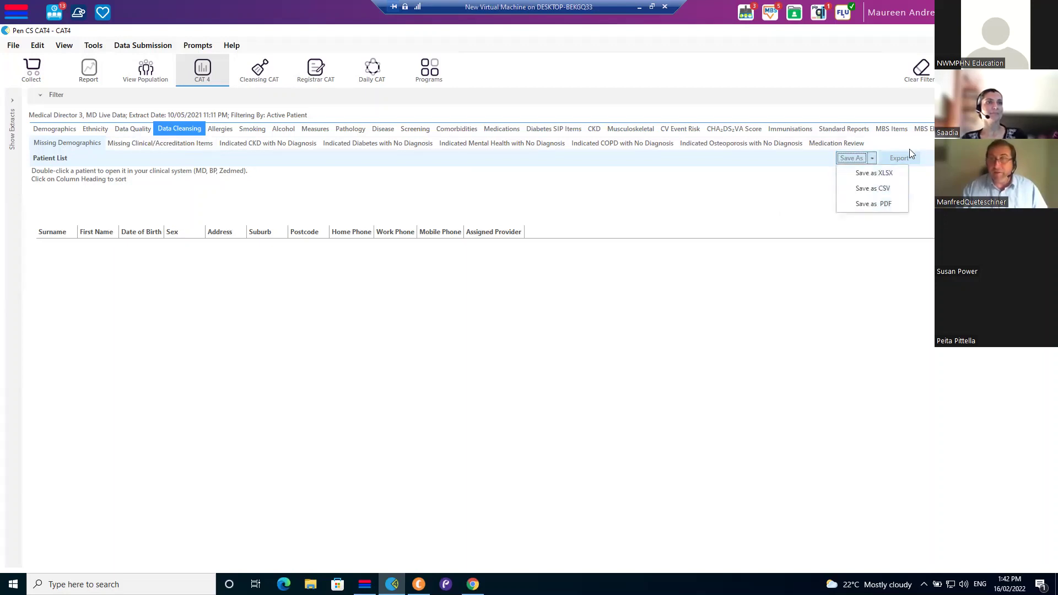
click(648, 142)
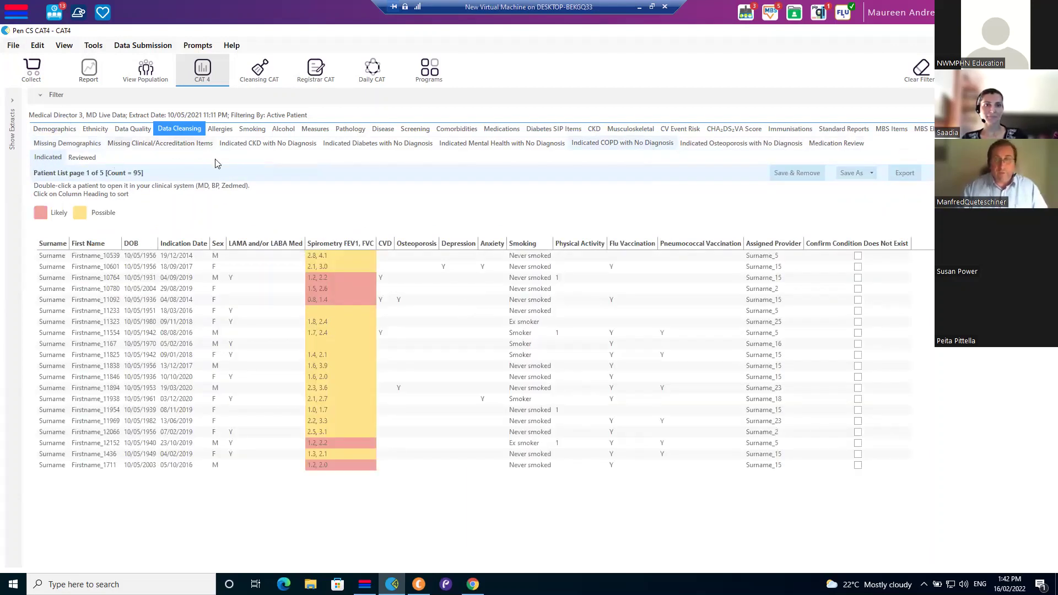
click(55, 144)
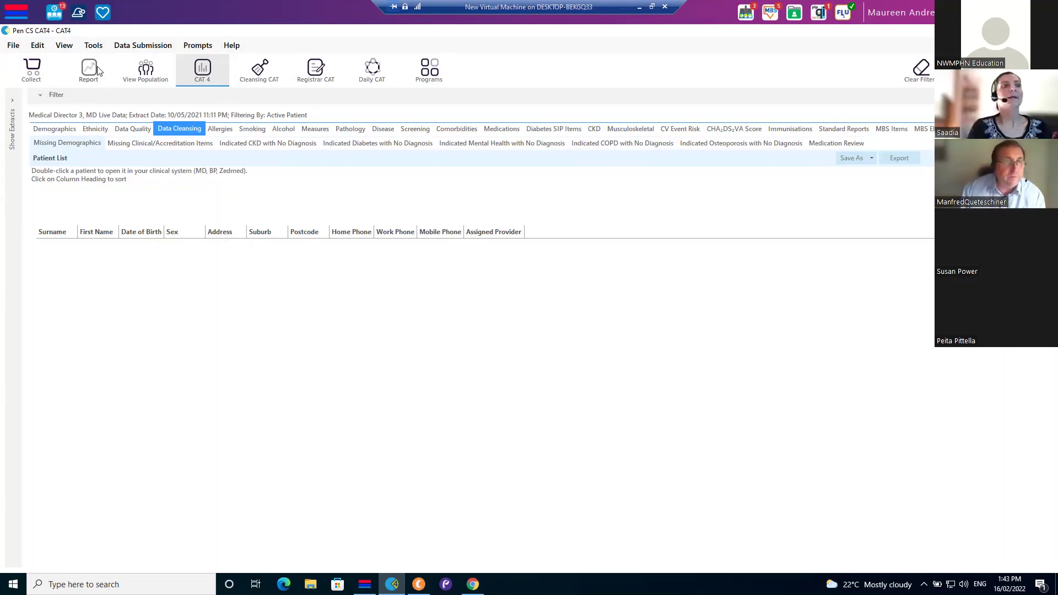
Clear all filter selections only for the Missing Demographics report, and check the general filter options.
click(916, 68)
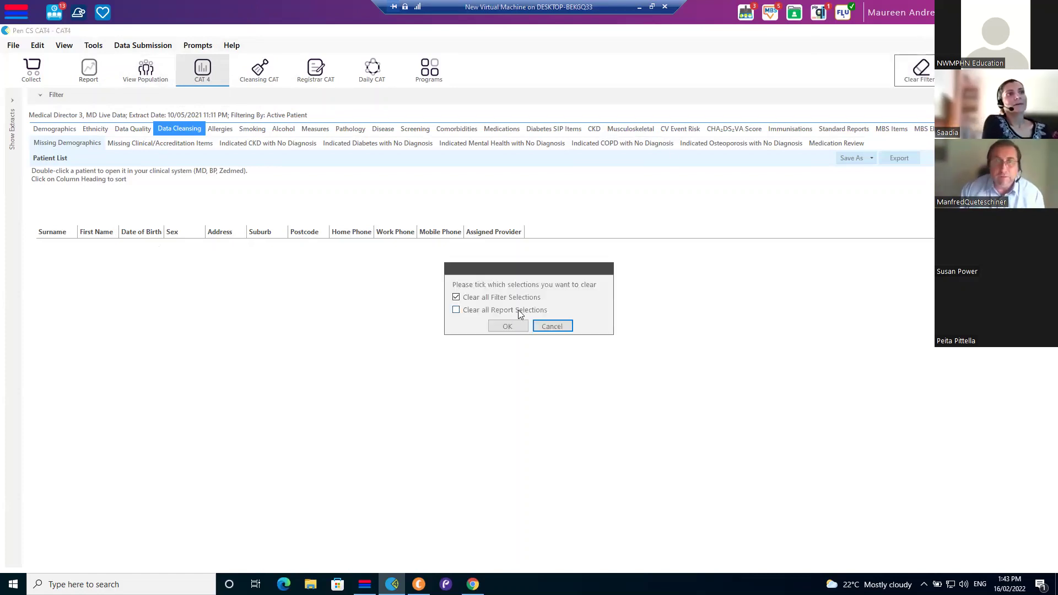
click(504, 326)
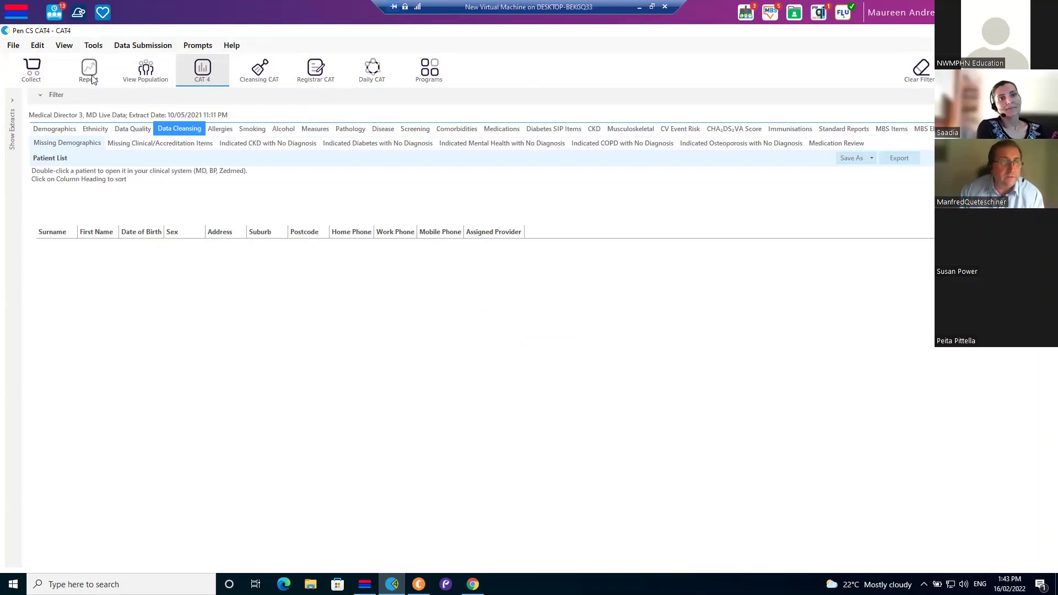
click(39, 94)
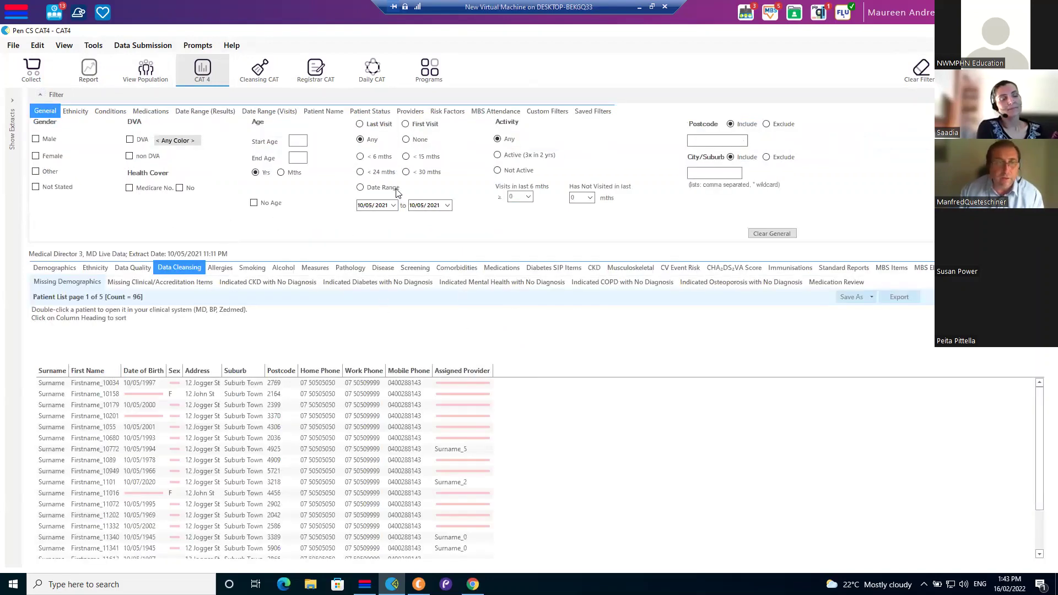
click(39, 95)
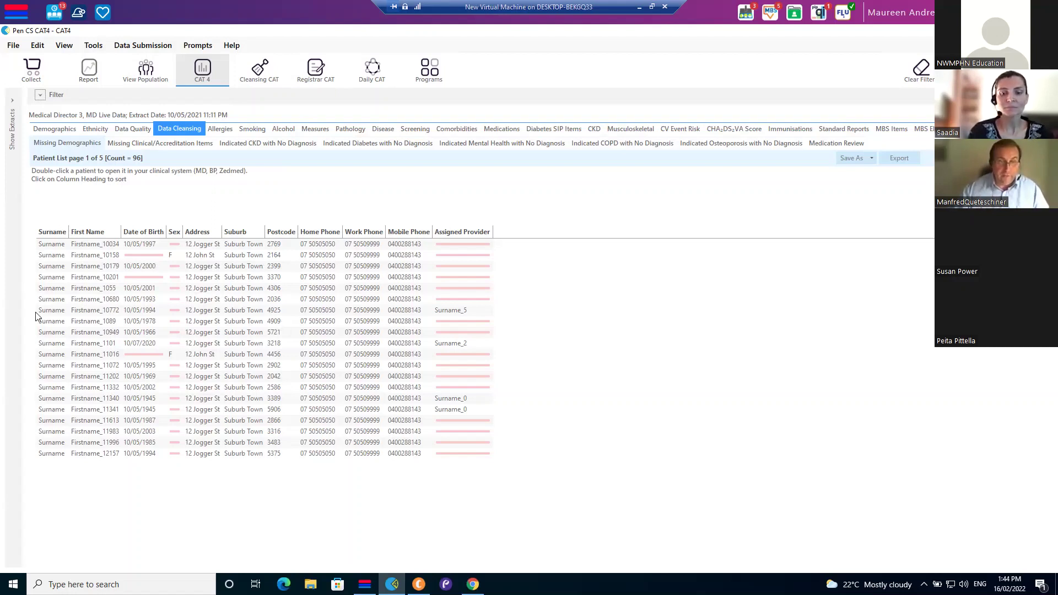
Review the Missing Clinical/Accreditation Items, Indicated CKD with No Diagnosis and Indicated Diabetes with No Diagnosis reports.
click(142, 144)
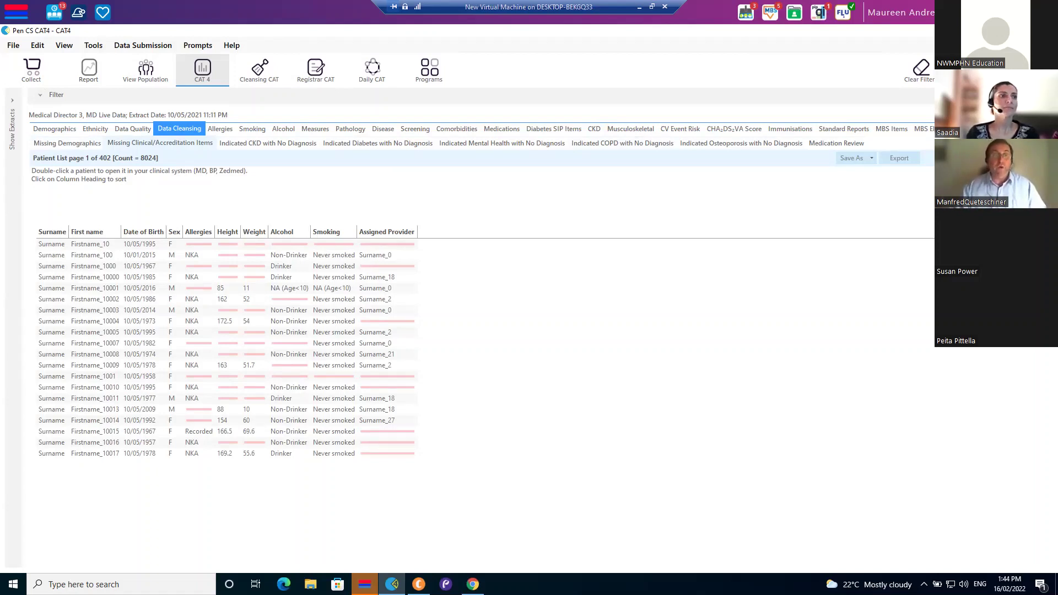
click(281, 143)
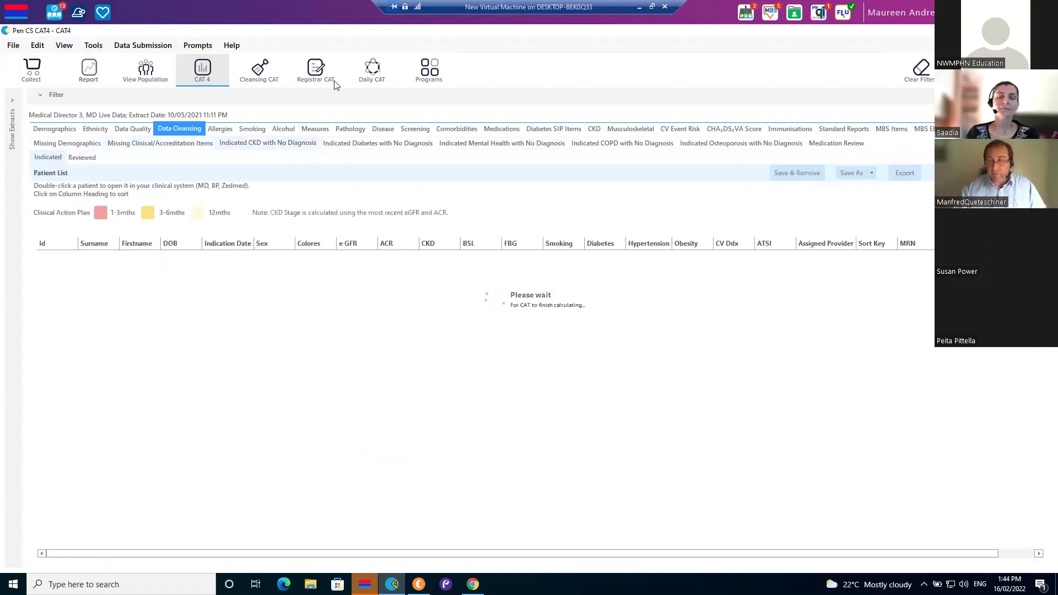
click(352, 145)
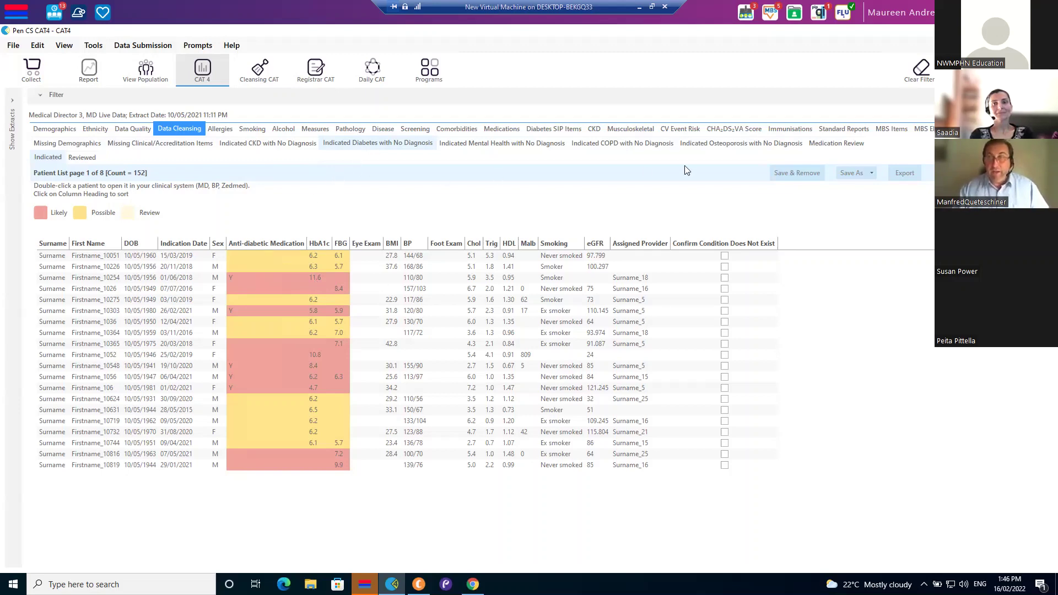
Show the Medication Review list of diabetes patients with elevated HbA1c and sort it by HbA1c in descending order.
click(834, 141)
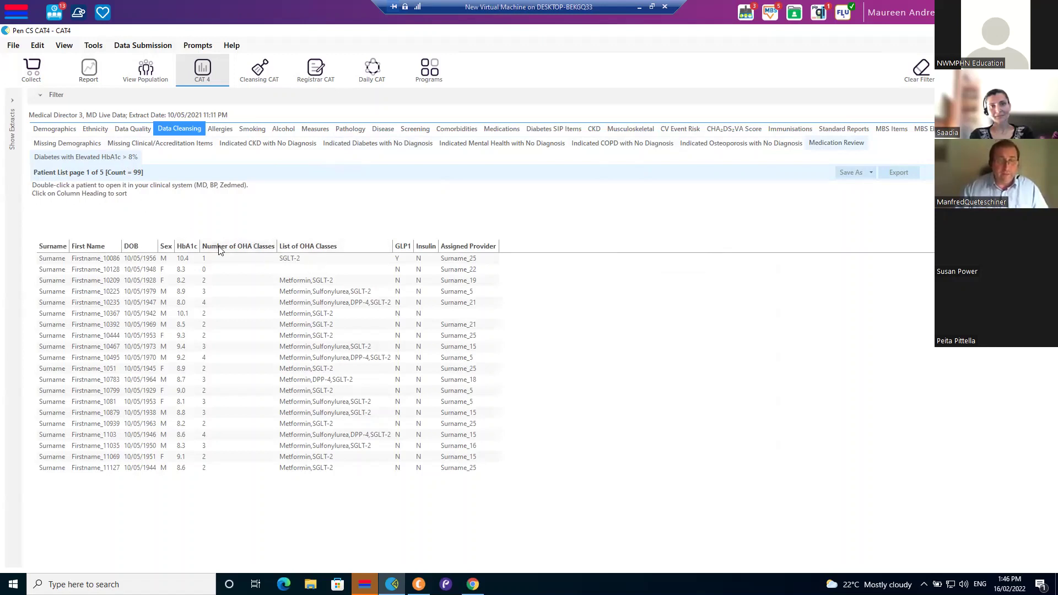
click(184, 250)
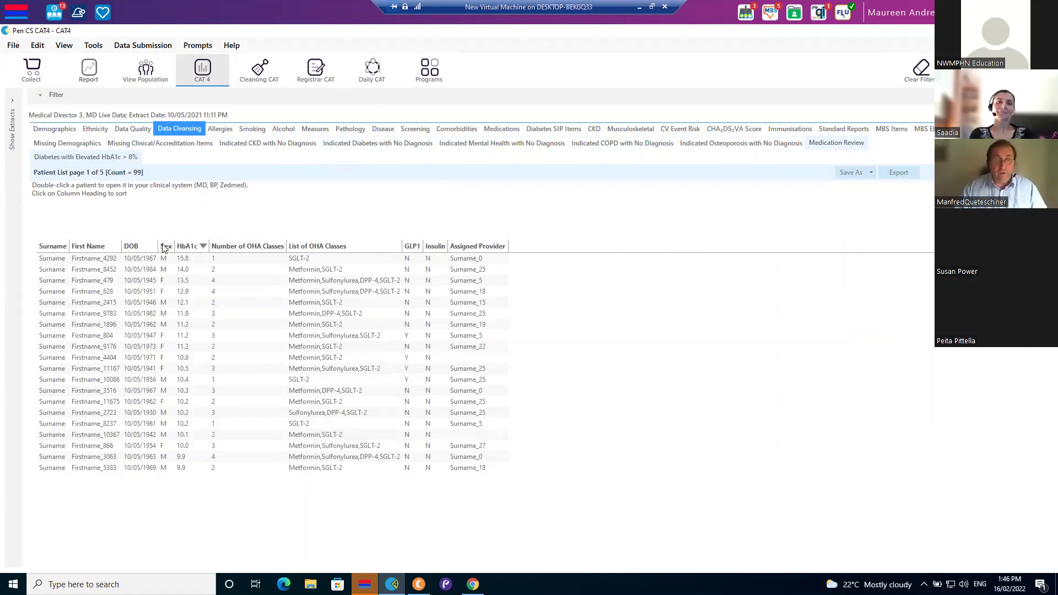
click(185, 248)
click(185, 249)
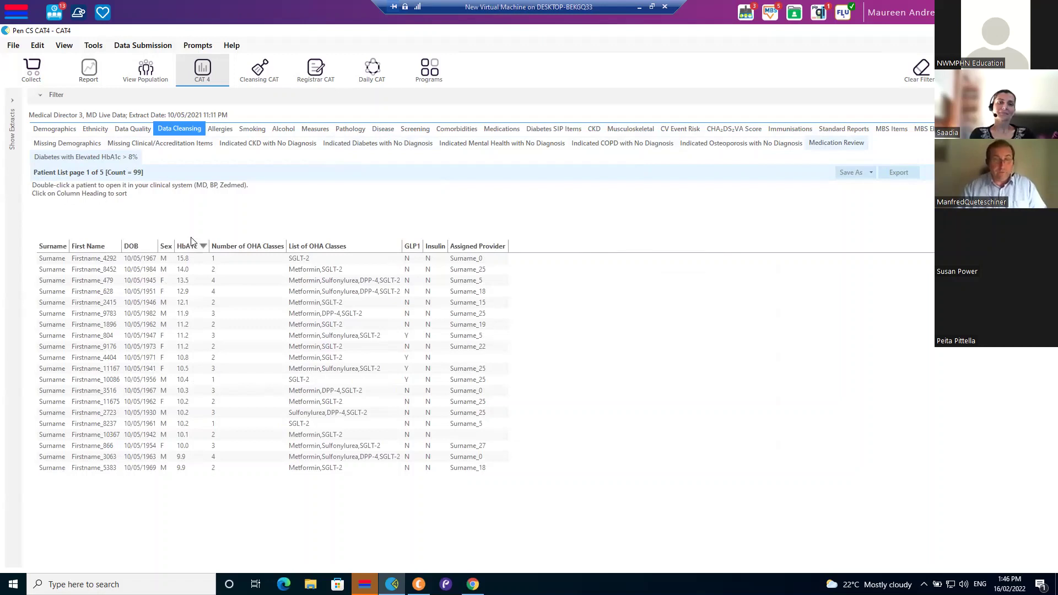
click(225, 246)
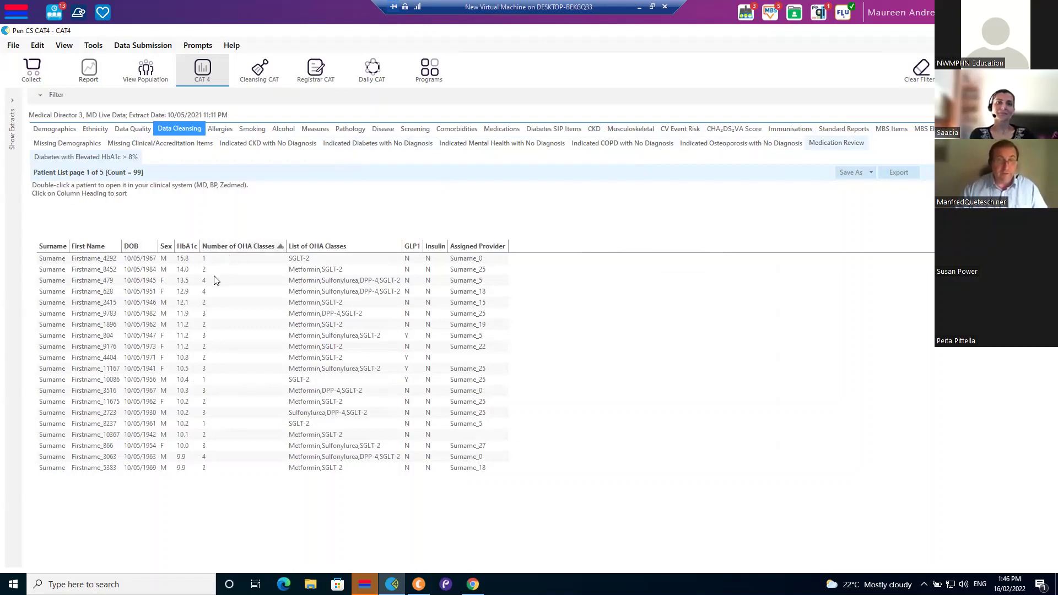
click(191, 248)
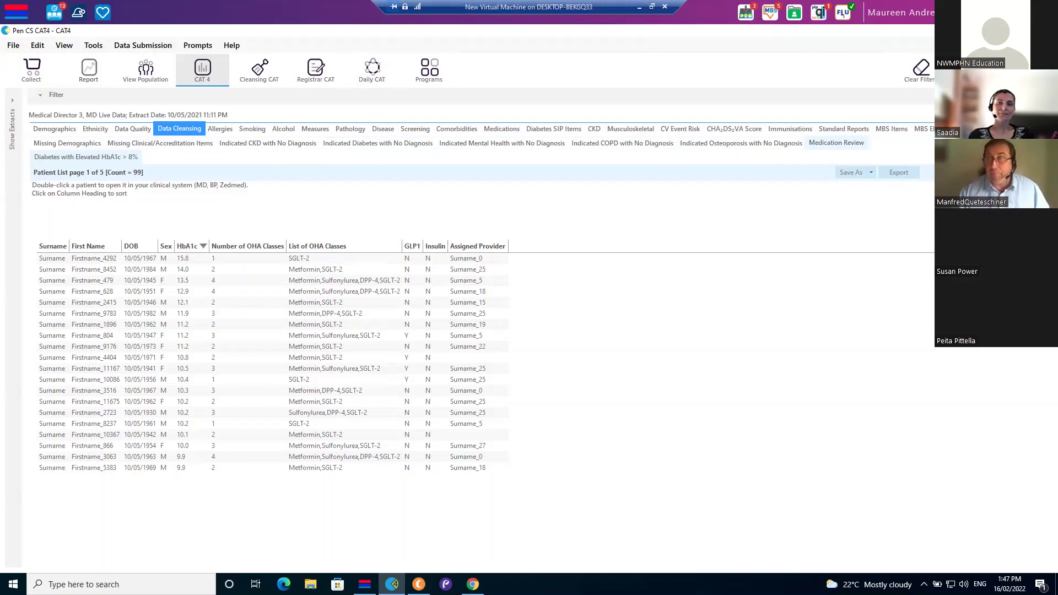
Return to the patient's Data Cleansing indications and view the reasons behind the indicated Chronic Obstructive Pulmonary Disease and Diabetes.
click(745, 13)
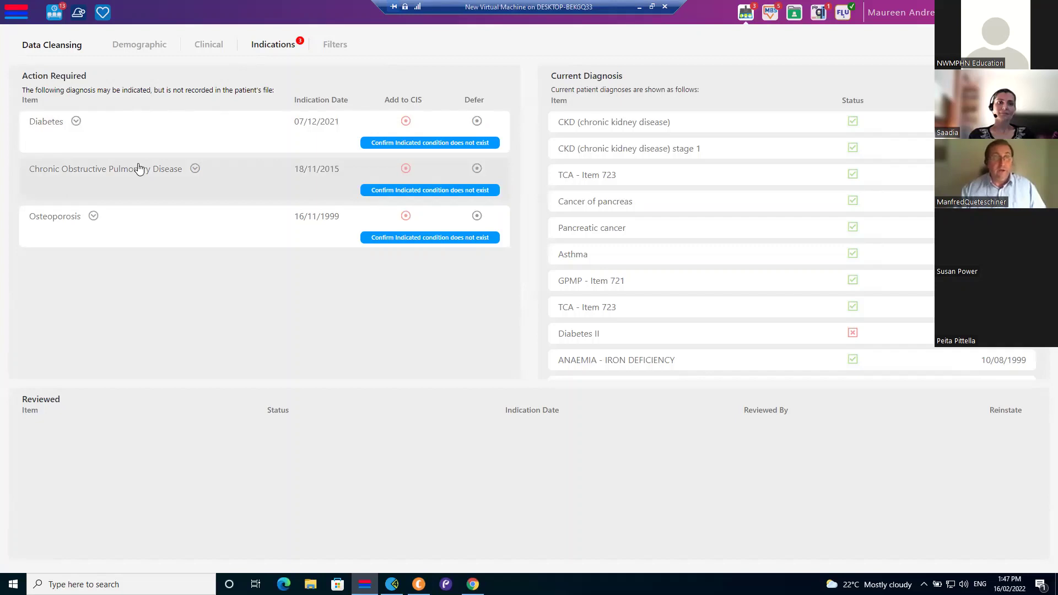
click(195, 168)
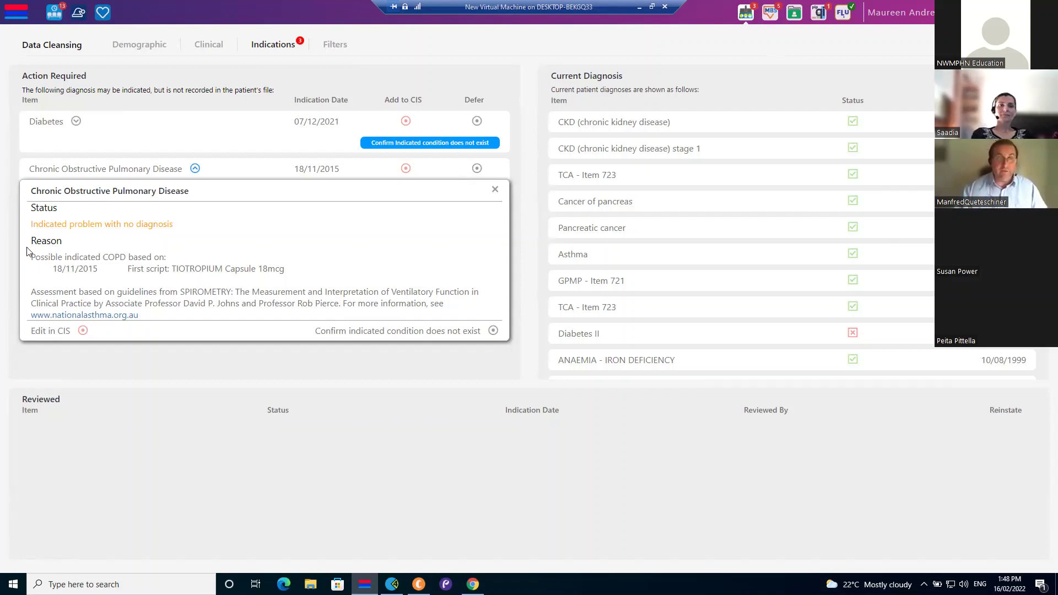
click(77, 121)
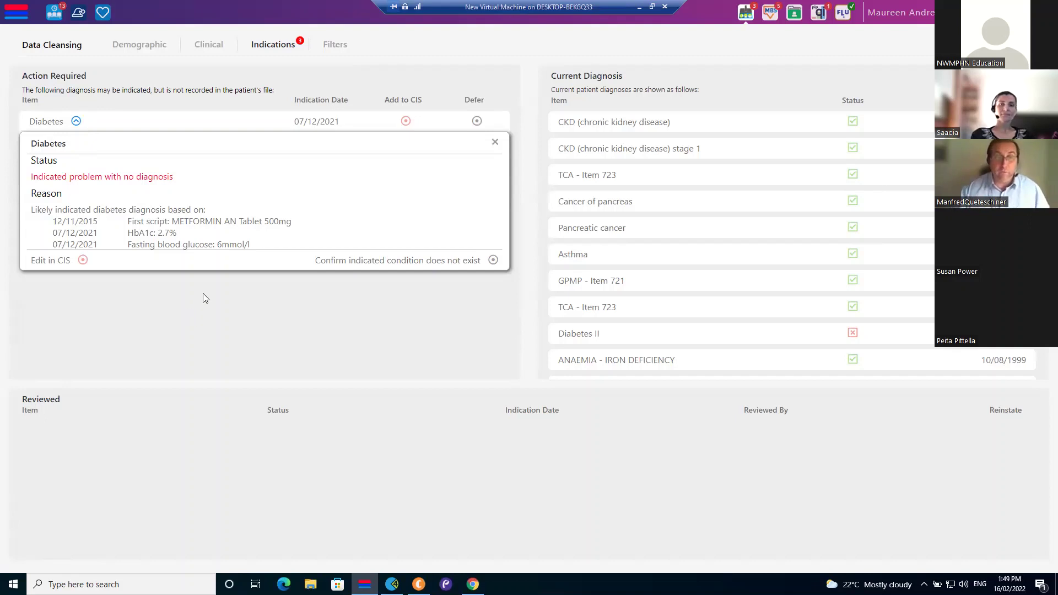
Go from the indicated Diabetes to the patient's past history in MedicalDirector Clinical and discard the blank new history item.
click(495, 142)
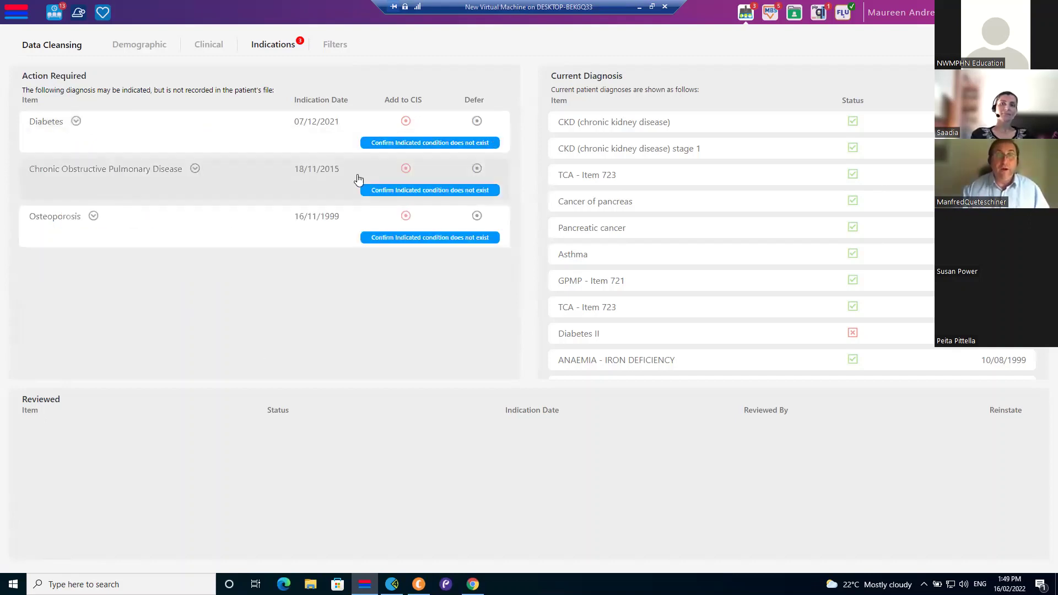
click(405, 122)
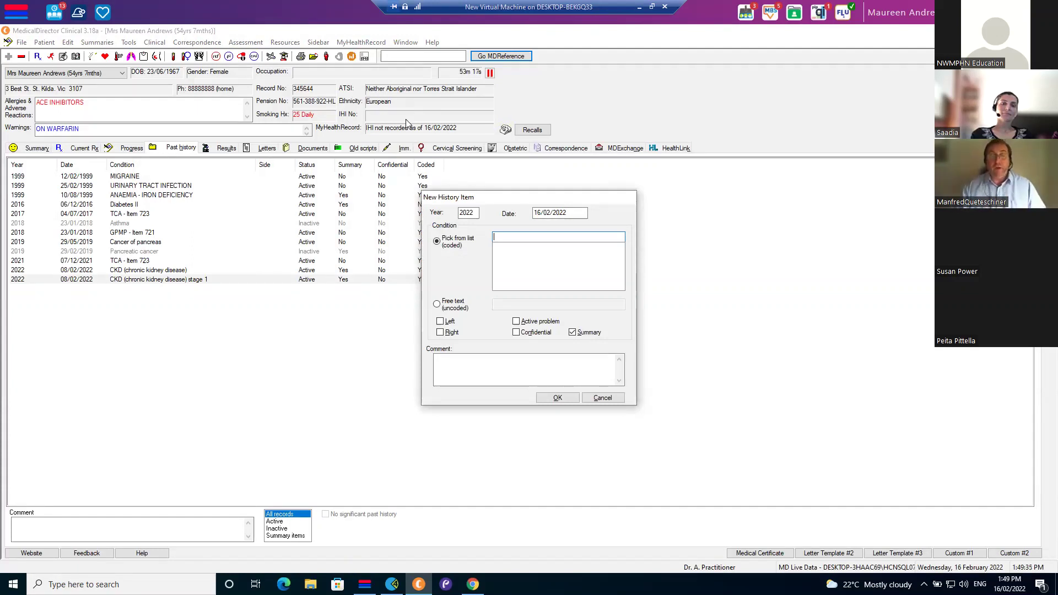
click(601, 398)
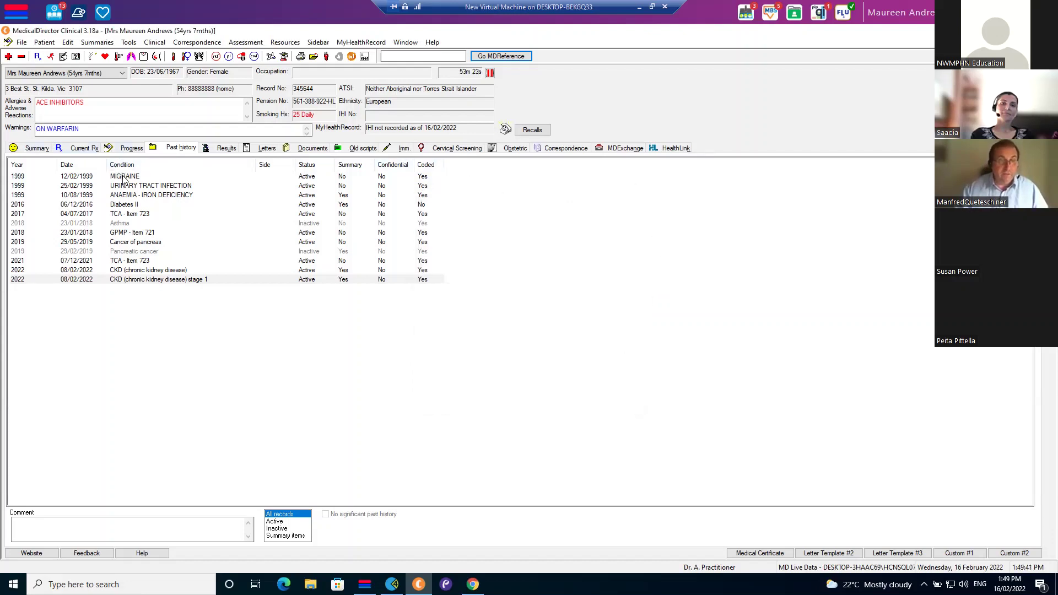
Change the uncoded Diabetes II past history entry to the coded condition Diabetes Mellitus - Type II.
click(118, 205)
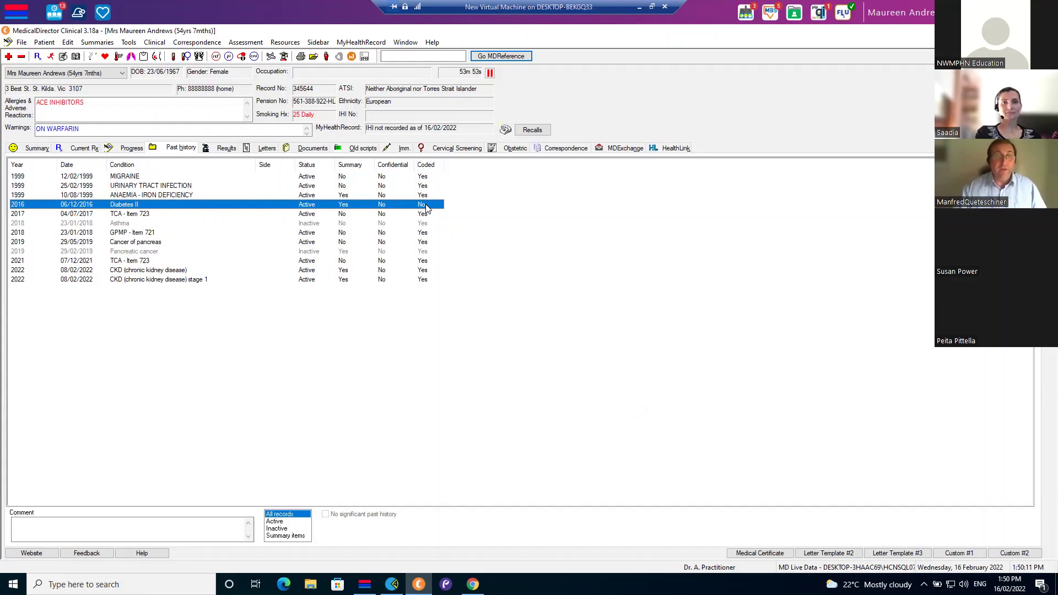
double_click(137, 205)
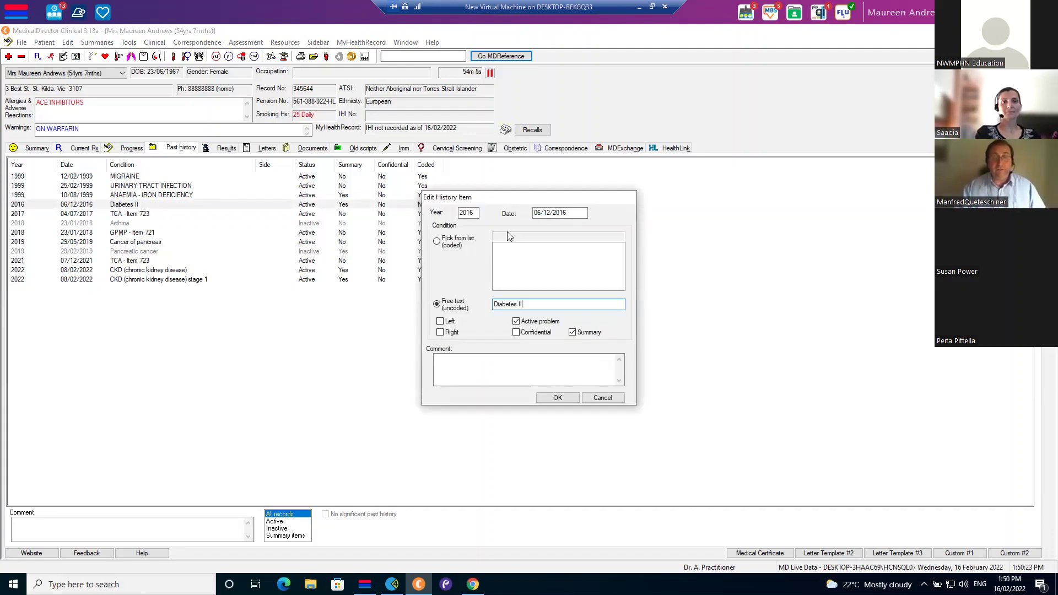
click(455, 241)
text(D)
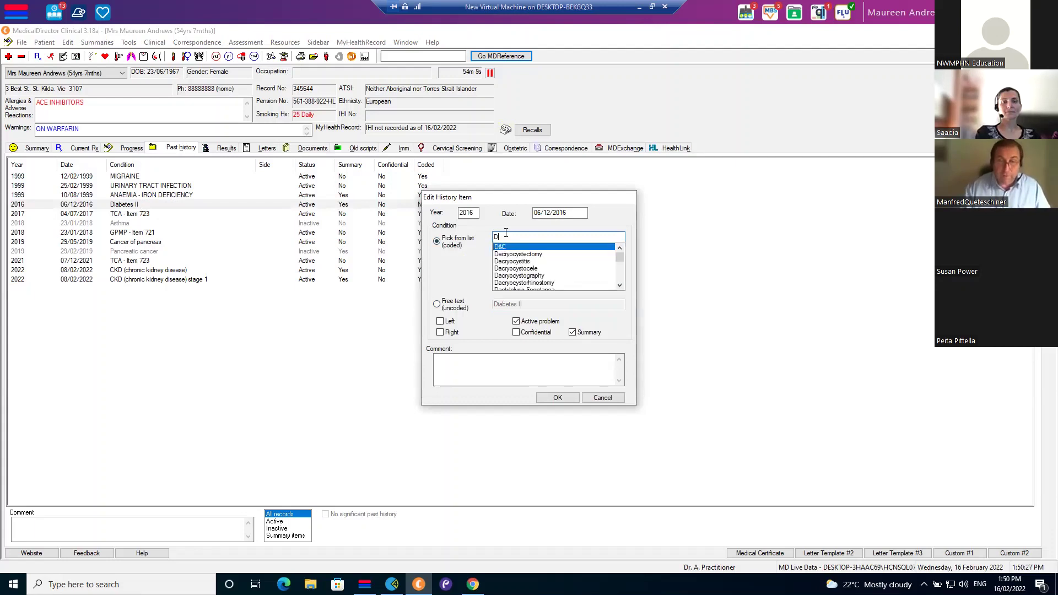
text(ibet)
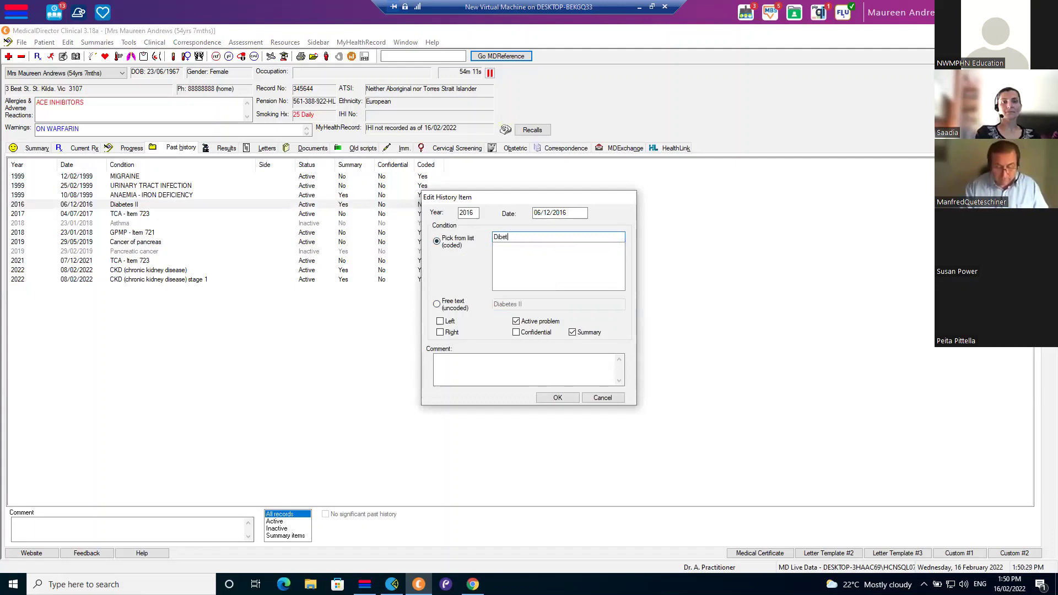
key(BackSpace)
key(BackSpace)
key(BackSpace)
key(BackSpace)
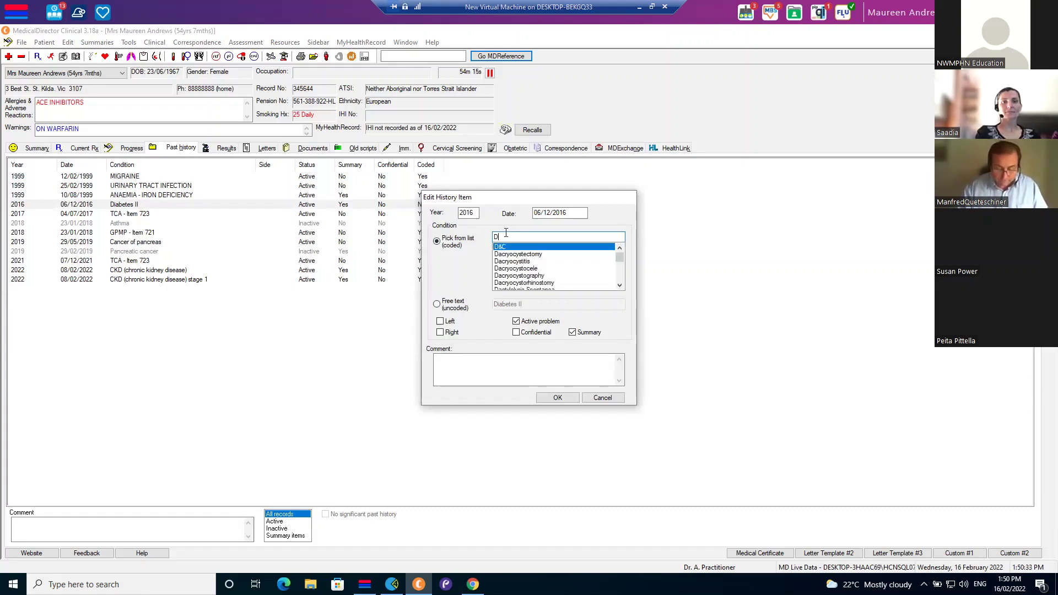
text(iabetes)
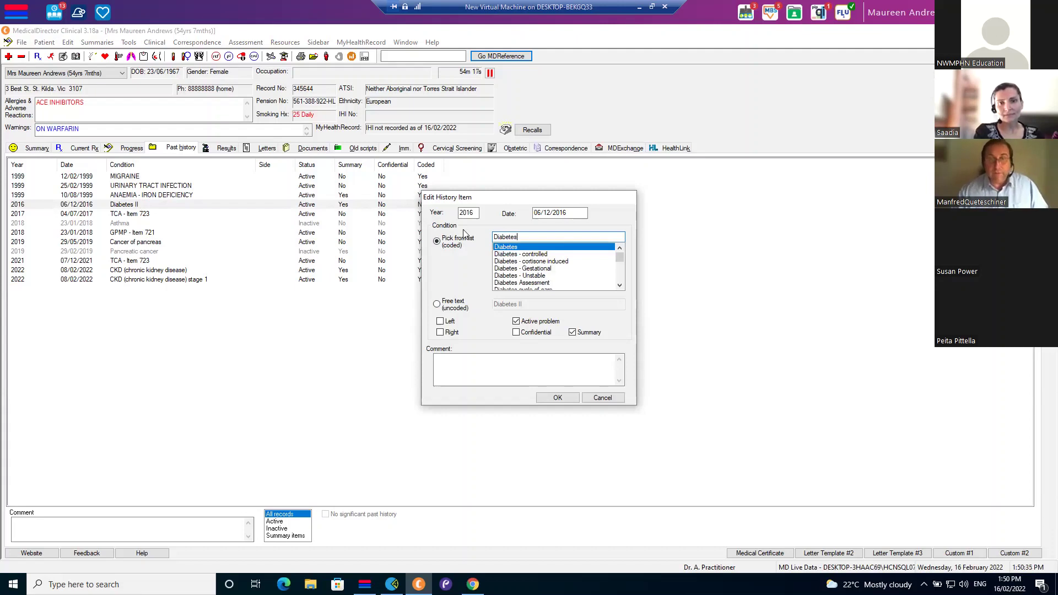
scroll(548, 273, down, 5)
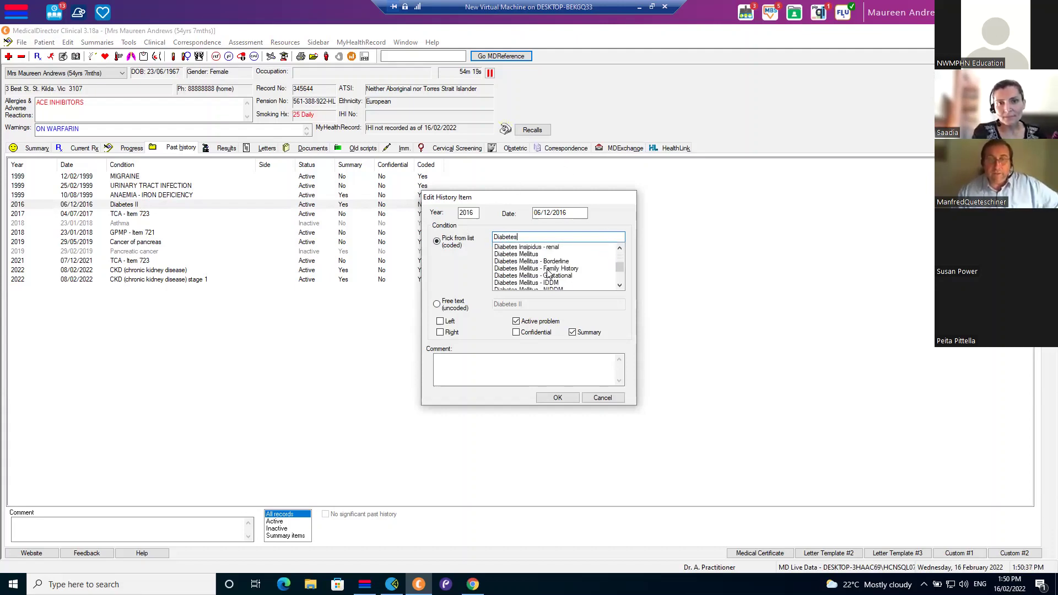
scroll(550, 275, down, 2)
click(557, 276)
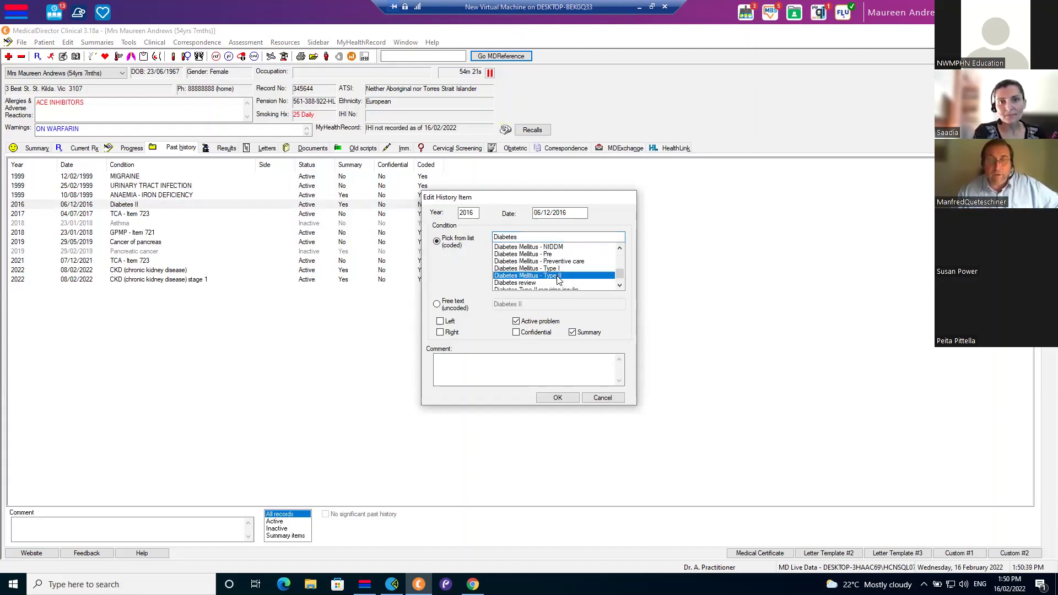
click(558, 398)
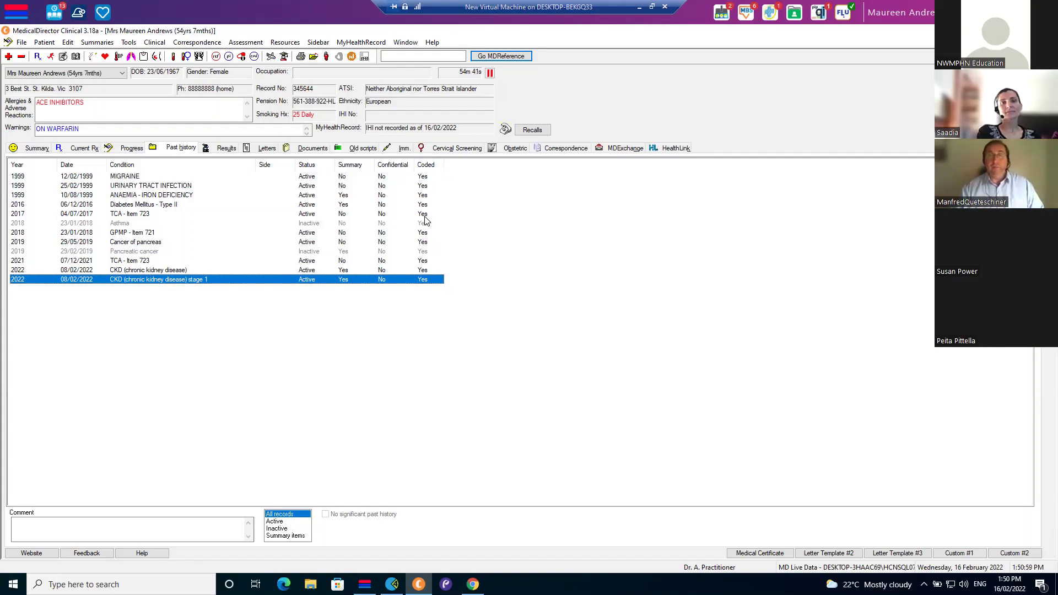
Return to the patient's Data Cleansing indications and review the remaining required actions and the full current diagnosis list.
click(719, 14)
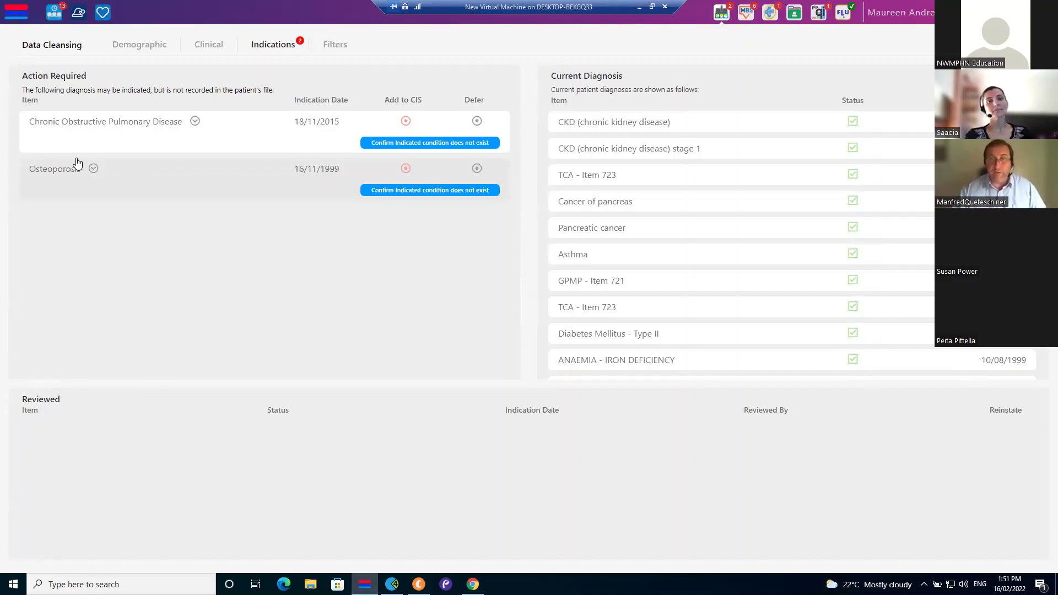
scroll(665, 265, down, 1)
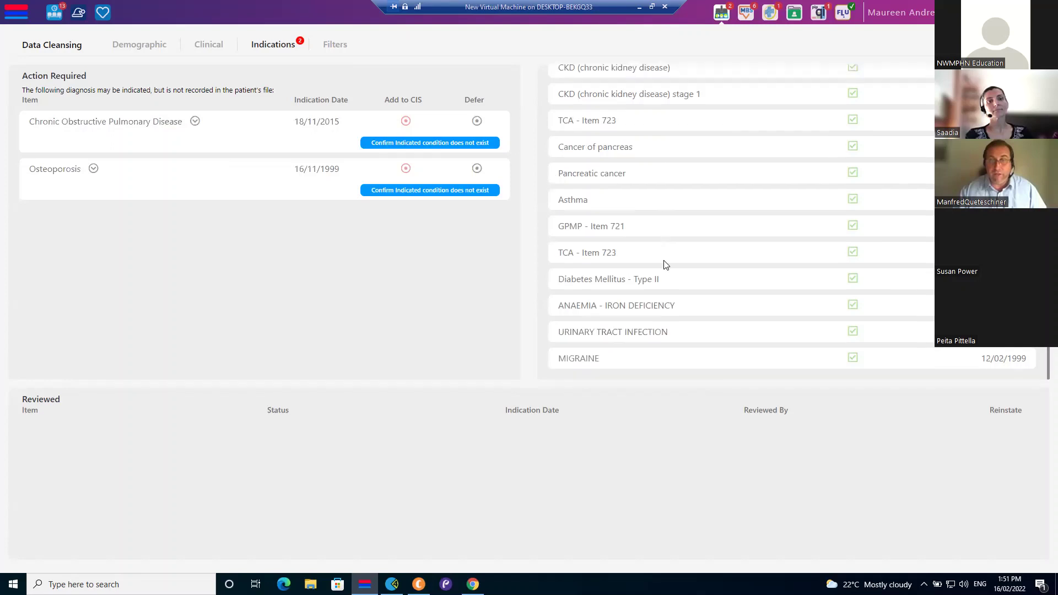
scroll(634, 286, up, 2)
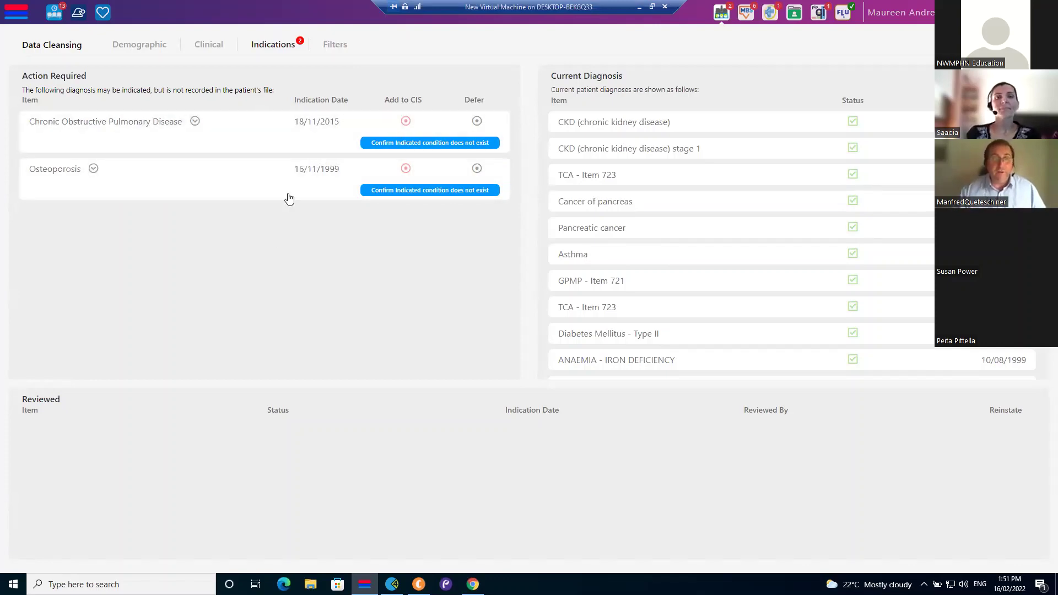
Go from the indicated Chronic Obstructive Pulmonary Disease to MedicalDirector Clinical, discard the blank history item and show the current medications.
click(408, 122)
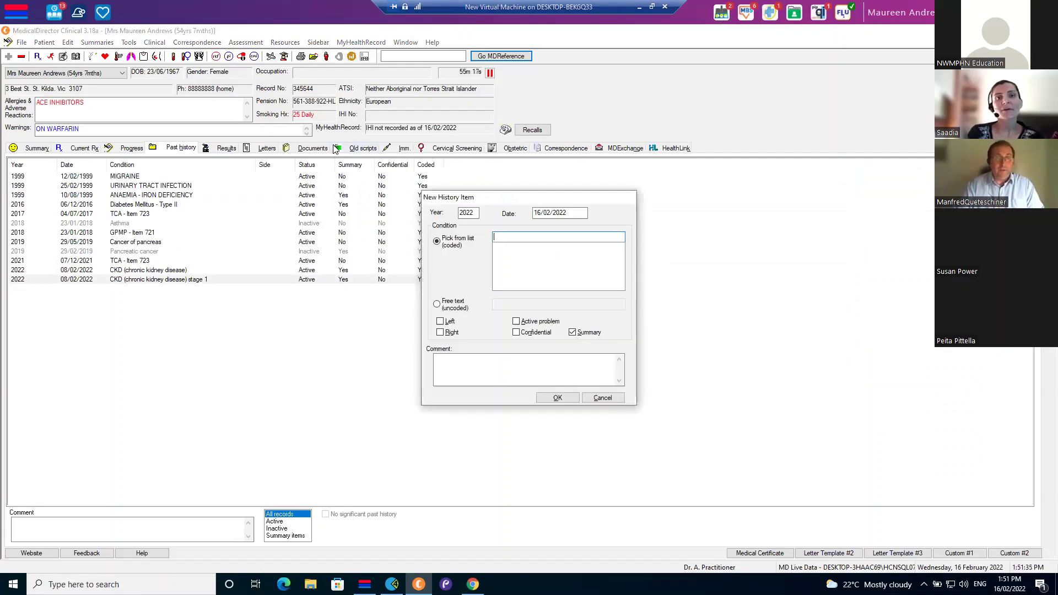
click(602, 398)
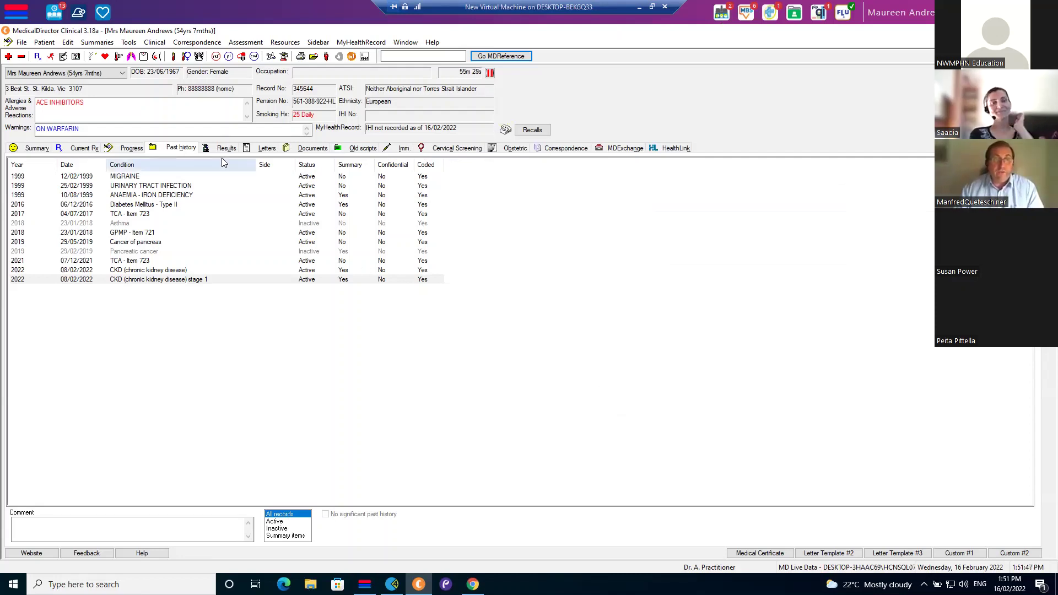
click(81, 147)
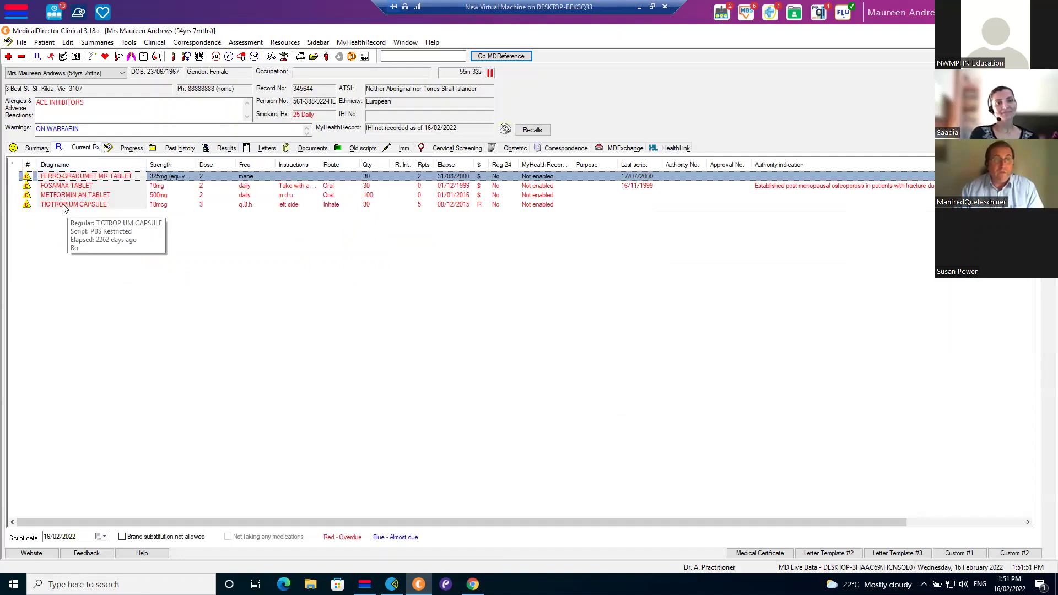
Cease the tiotropium capsule with the reason Completed without problems, changing the year of the date ceased.
right_click(64, 207)
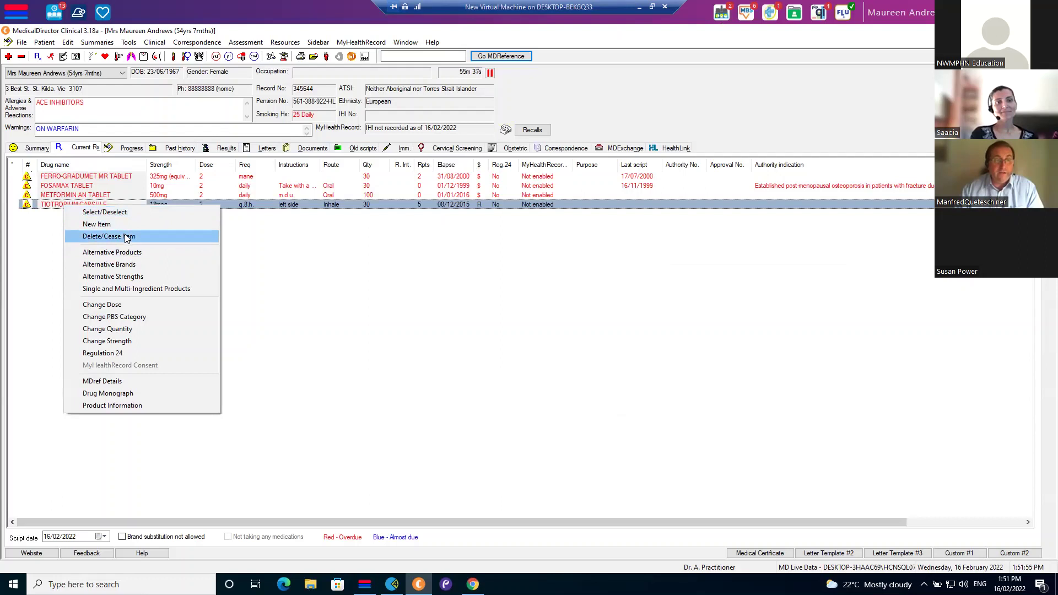
click(126, 237)
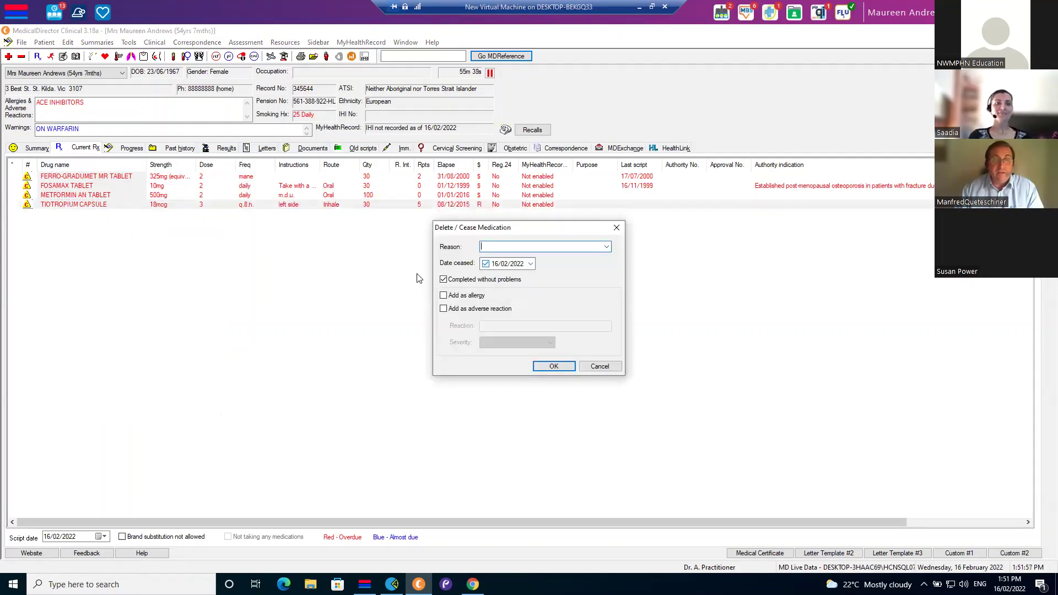
click(606, 247)
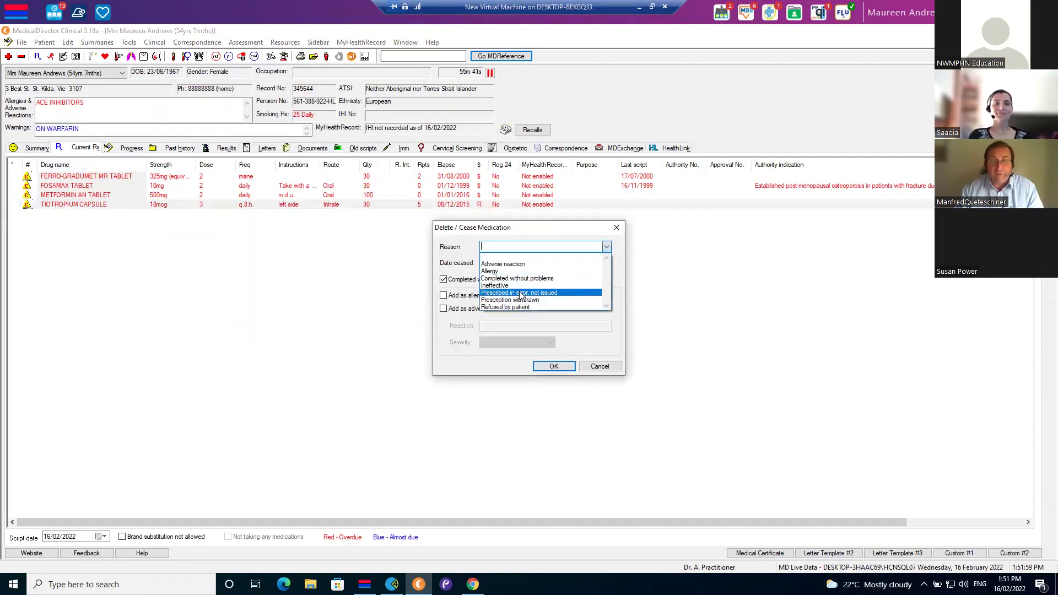
click(503, 278)
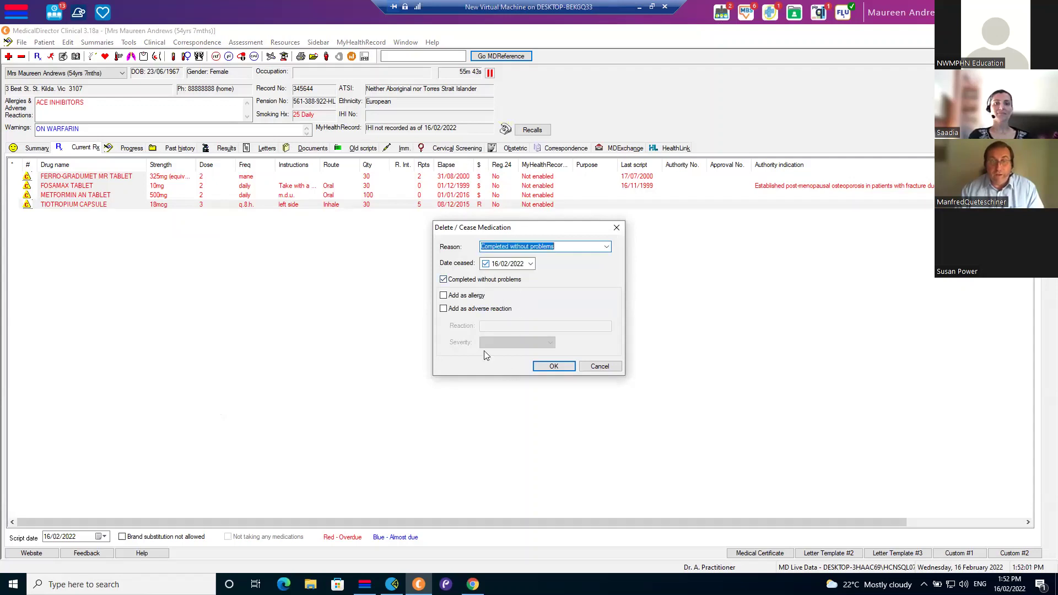
click(531, 264)
click(523, 266)
click(517, 264)
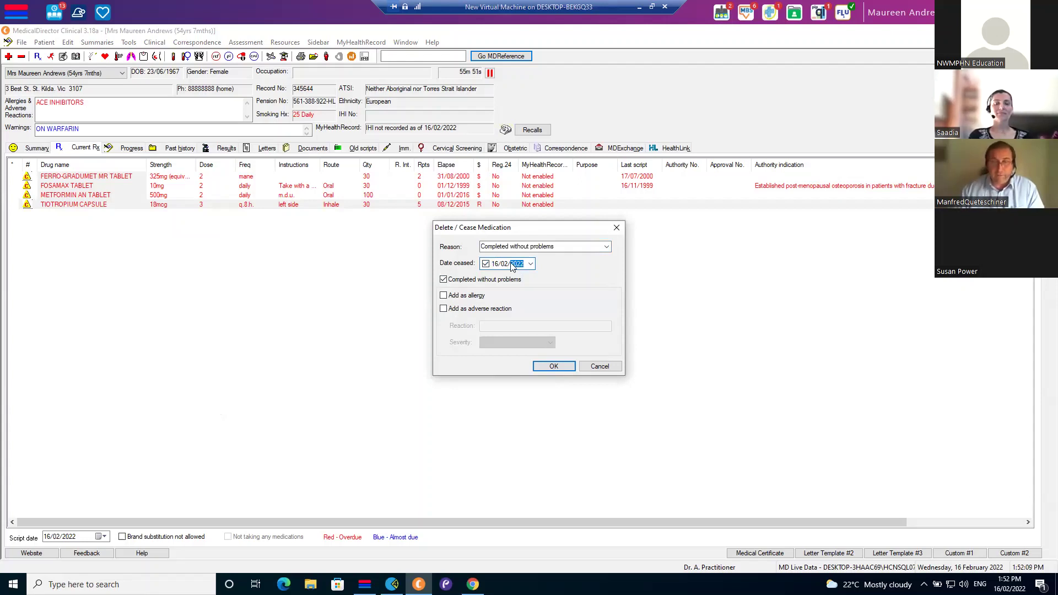
text(2)
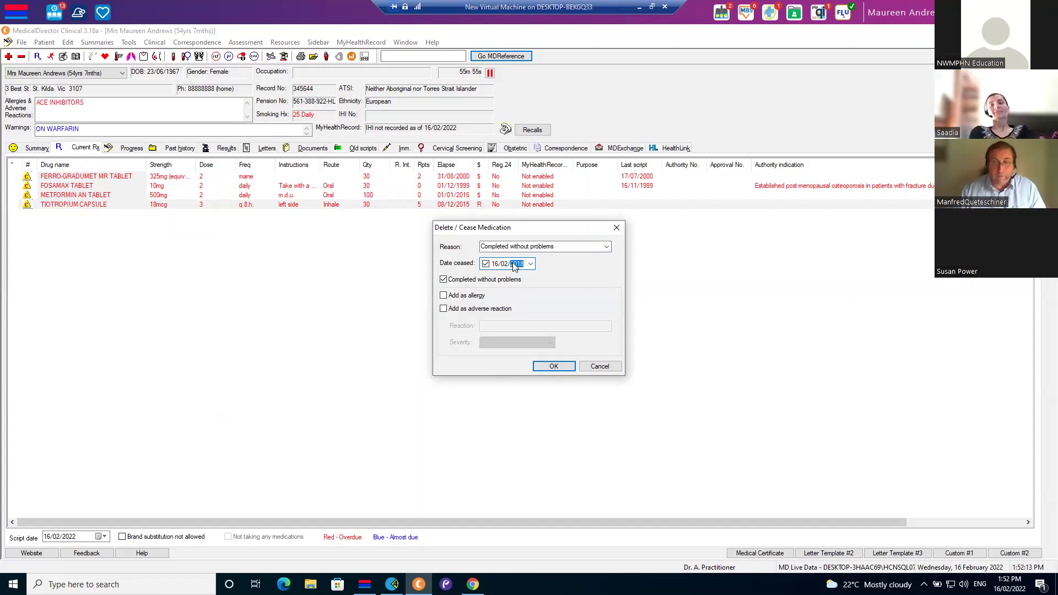
click(559, 366)
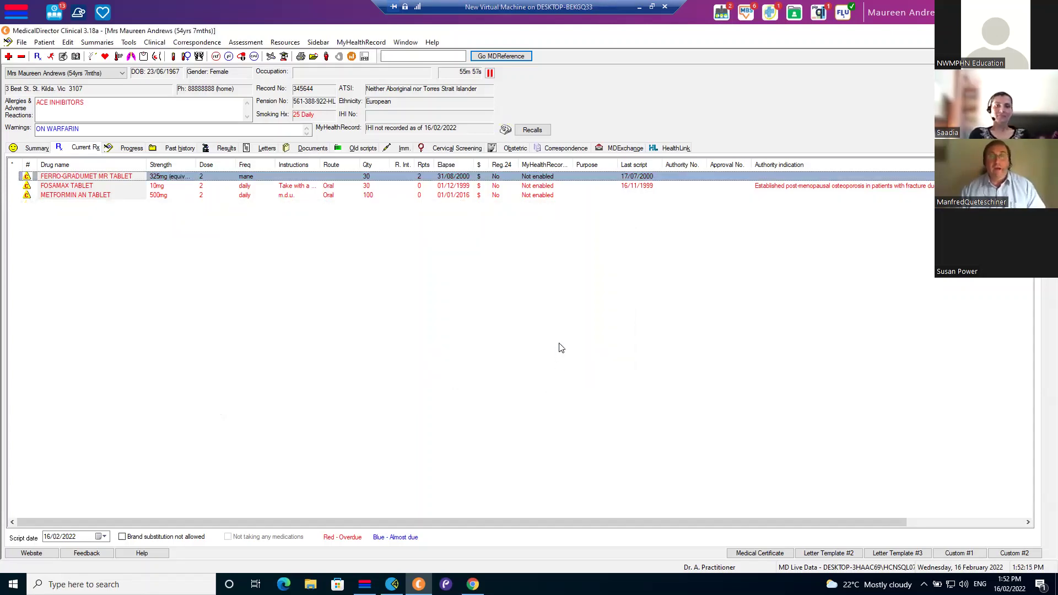
Check the patient's remaining Data Cleansing indications, close them and take the virtual machine out of full screen.
click(716, 17)
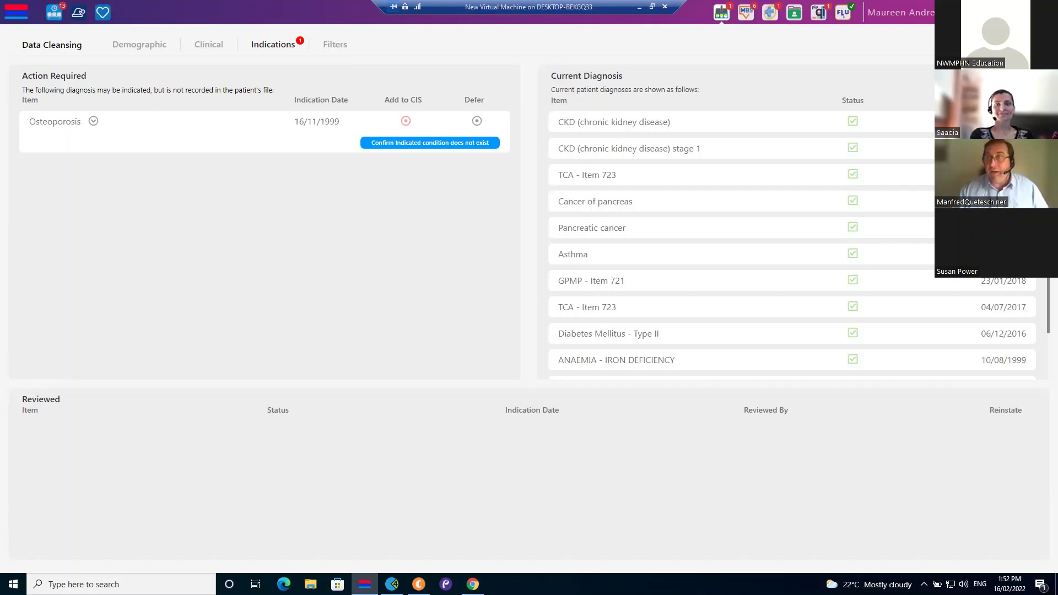
key(Escape)
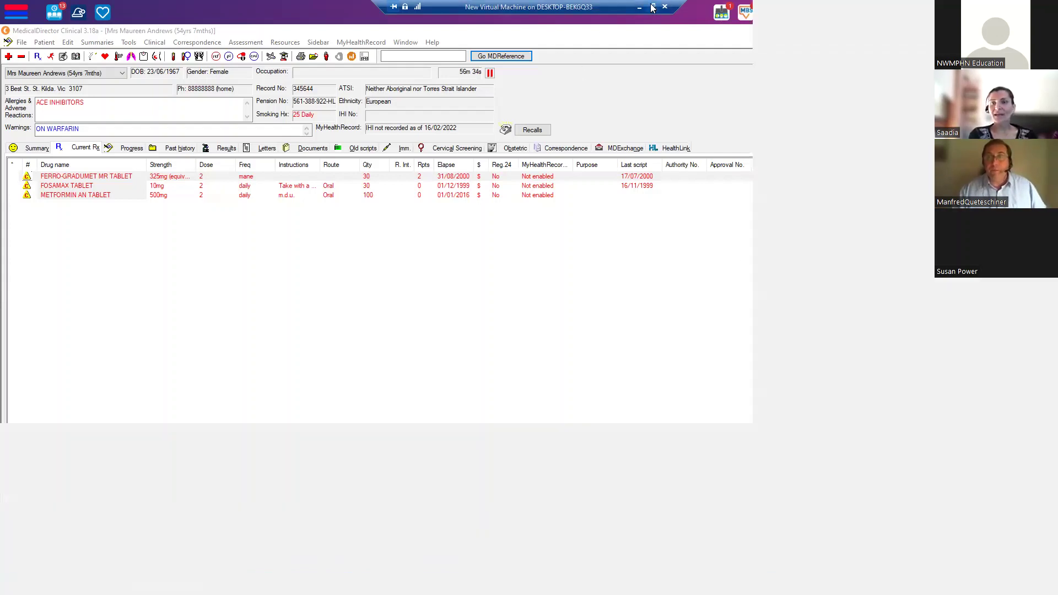
click(650, 7)
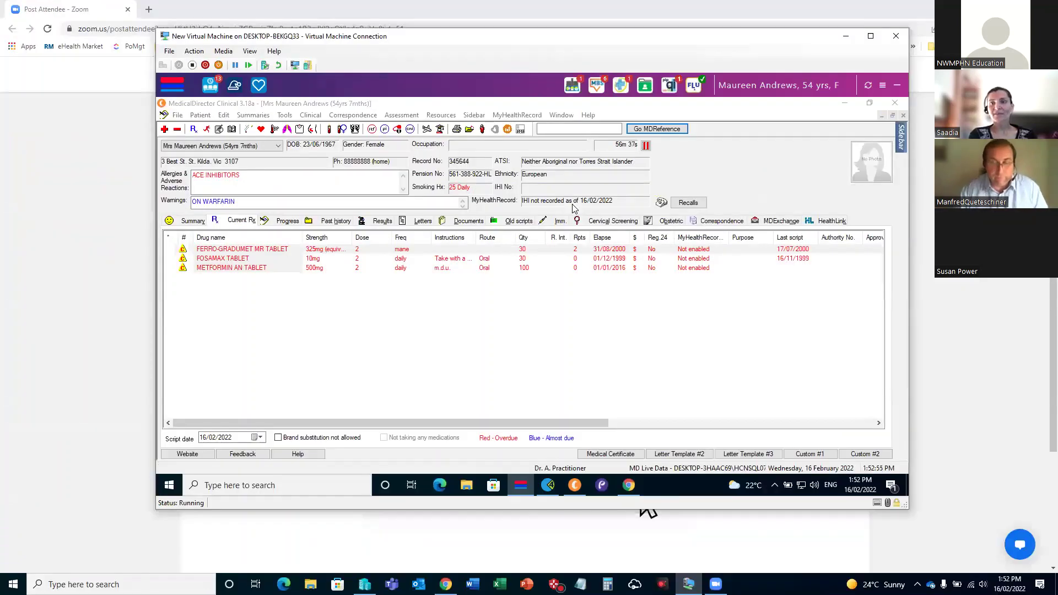